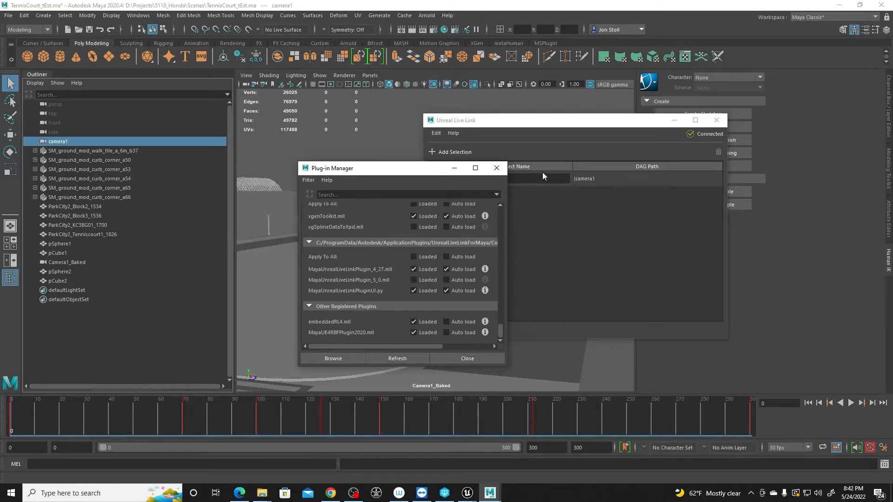
# Close the Plug-in Manager and save the scene, leaving the Unreal Live Link window open and camera1 selected
pyautogui.click(497, 168)
pyautogui.moveTo(497, 122); pyautogui.dragTo(280, 141)
pyautogui.click(9, 16)
pyautogui.click(49, 184)
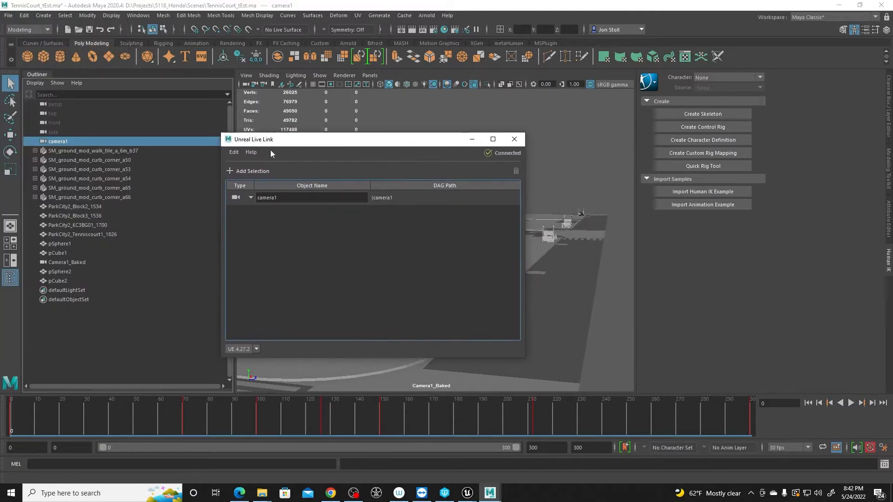
pyautogui.moveTo(54, 145); pyautogui.dragTo(59, 145)
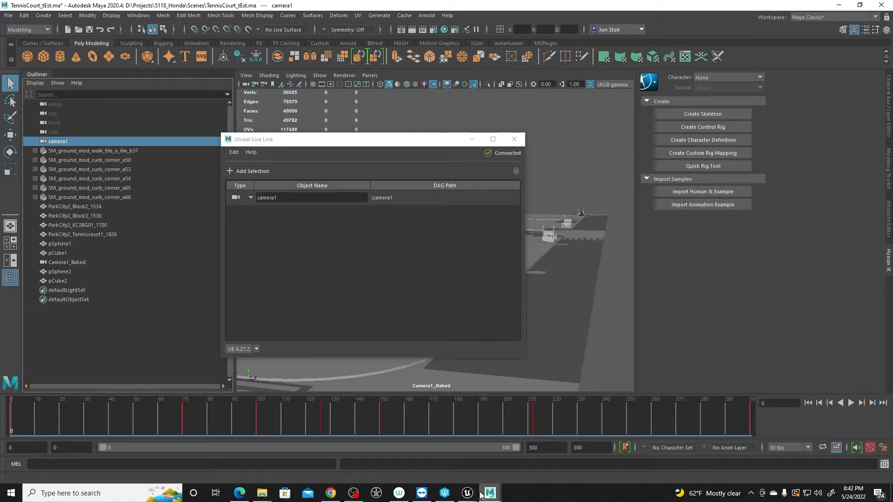
# Switch to the Unreal Editor and open the Live Link window, placing it higher on the screen
pyautogui.moveTo(467, 493)
pyautogui.click(388, 447)
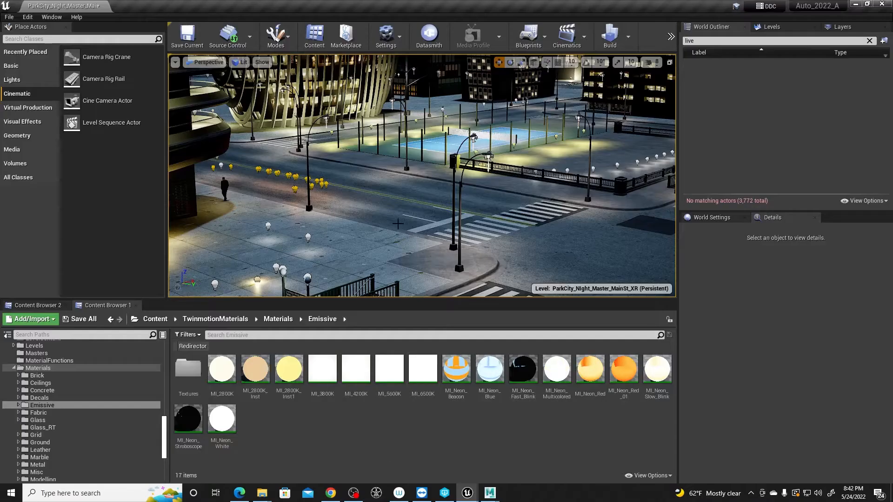
pyautogui.click(52, 17)
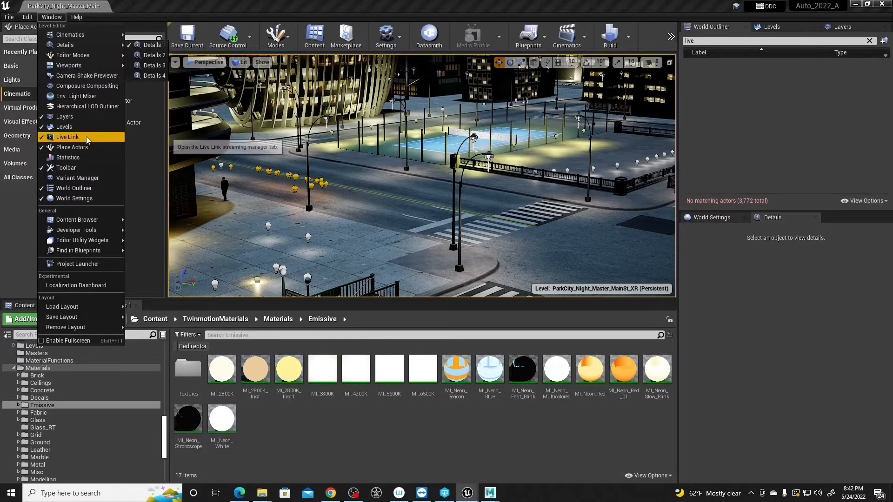
pyautogui.click(73, 138)
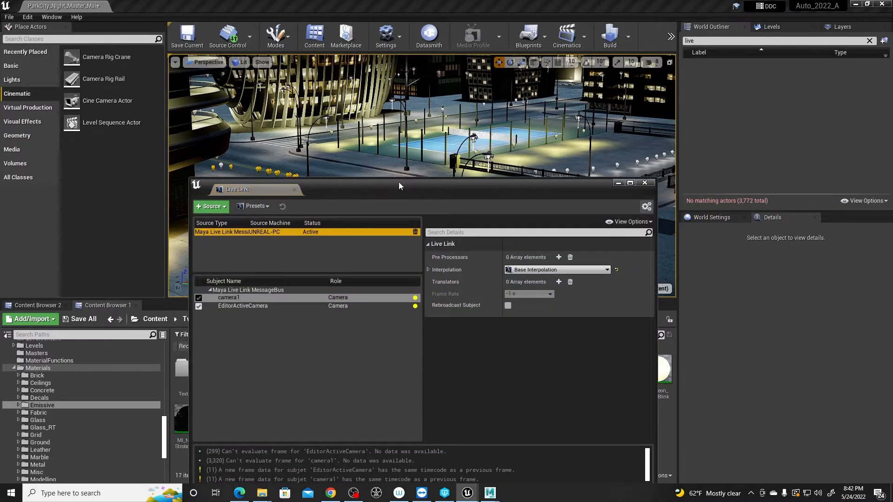
pyautogui.moveTo(399, 182); pyautogui.dragTo(397, 85)
pyautogui.click(208, 109)
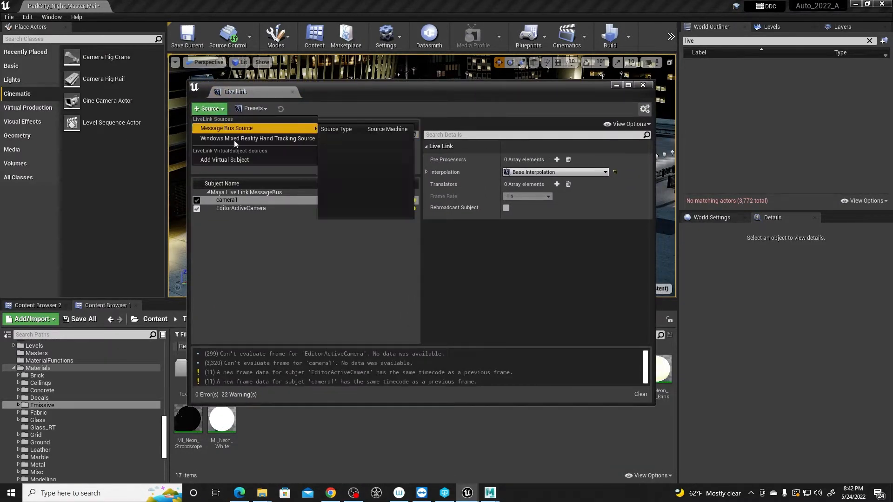
pyautogui.click(337, 137)
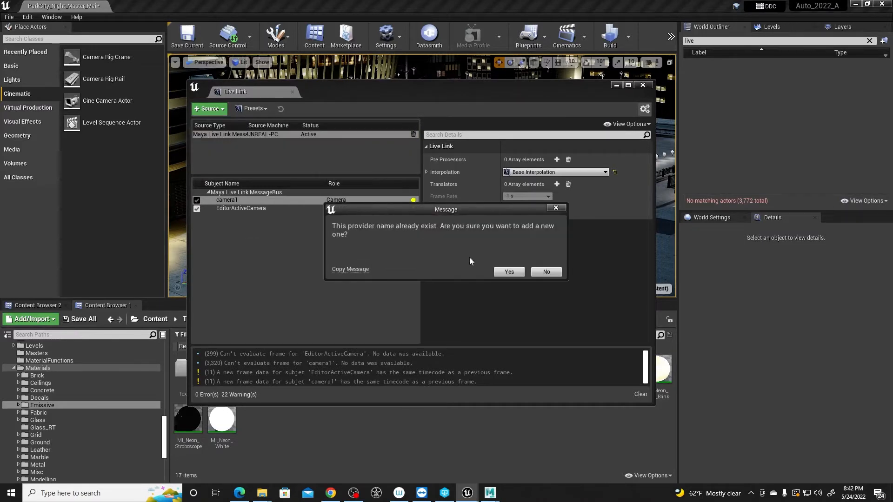
pyautogui.click(546, 273)
# Delete the existing Maya Live Link source and add it again as a Message Bus source
pyautogui.click(236, 136)
pyautogui.press('Delete')
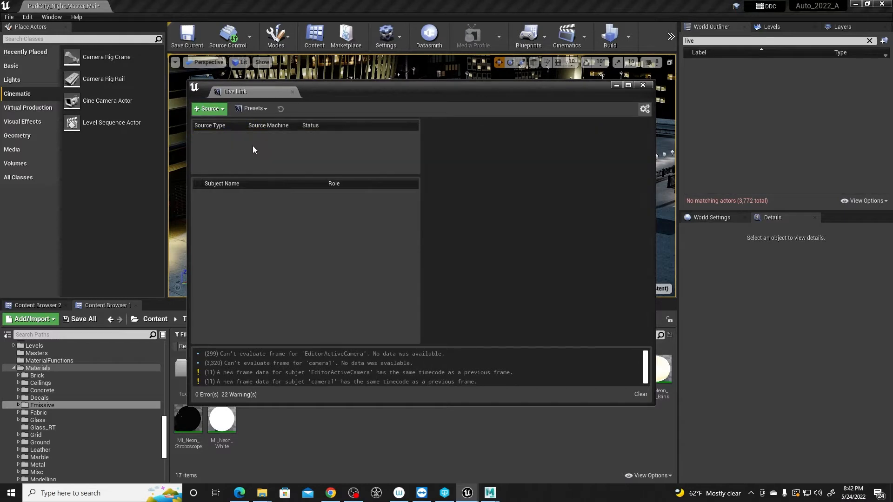
pyautogui.click(209, 109)
pyautogui.moveTo(272, 129)
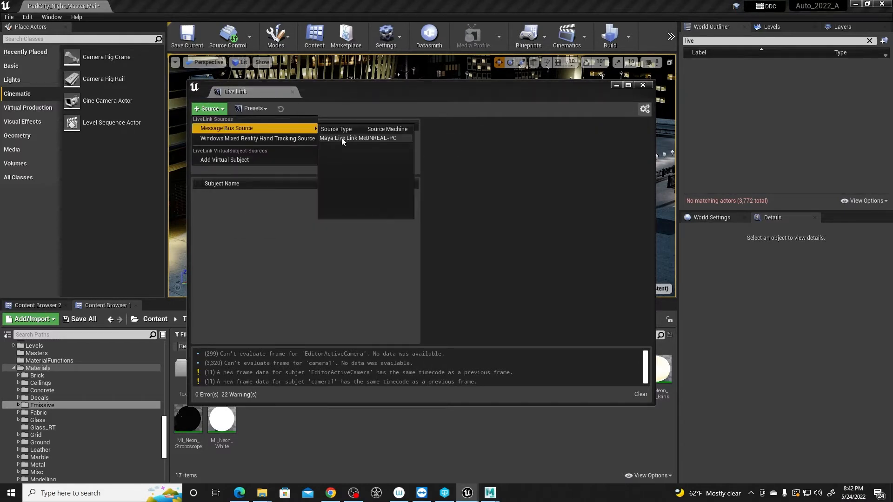
pyautogui.click(346, 138)
# Set the evaluation mode of the Maya Live Link source to Latest
pyautogui.click(232, 201)
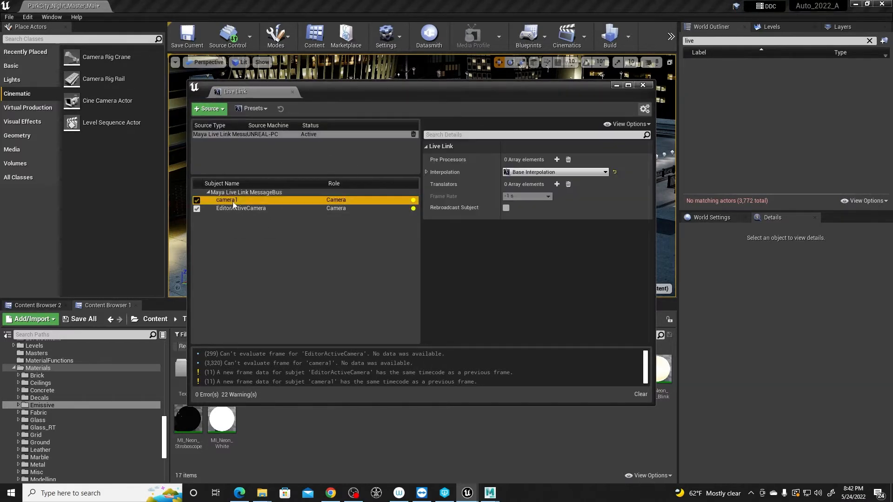
pyautogui.click(258, 136)
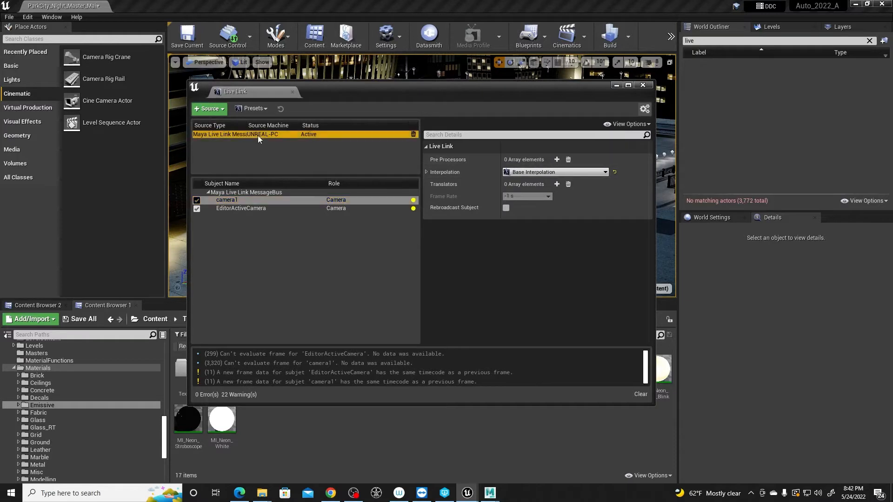
pyautogui.click(243, 157)
pyautogui.click(245, 136)
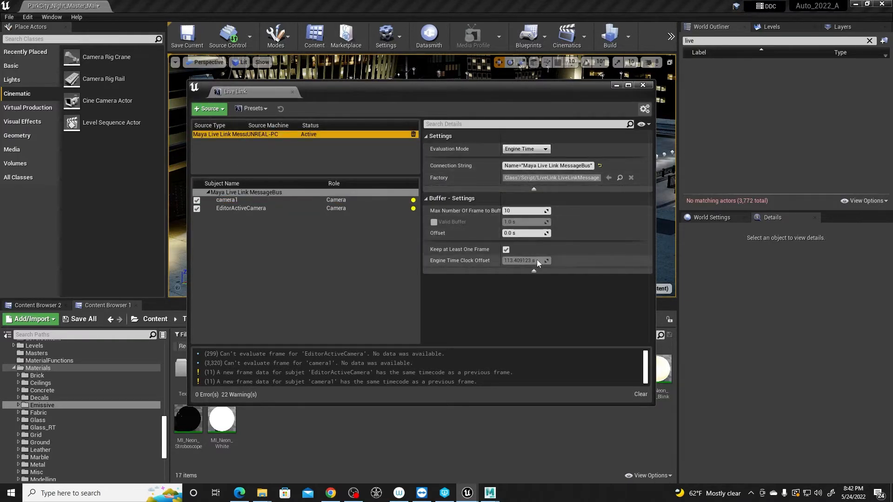
pyautogui.click(544, 148)
pyautogui.click(533, 159)
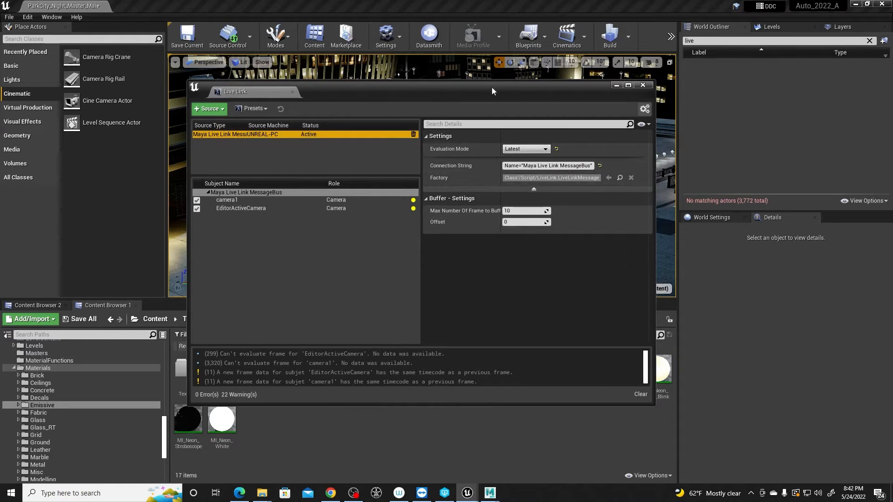
# Place a Cine Camera Actor on the street near the tennis court and clear the World Outliner filter
pyautogui.moveTo(492, 87); pyautogui.dragTo(466, 184)
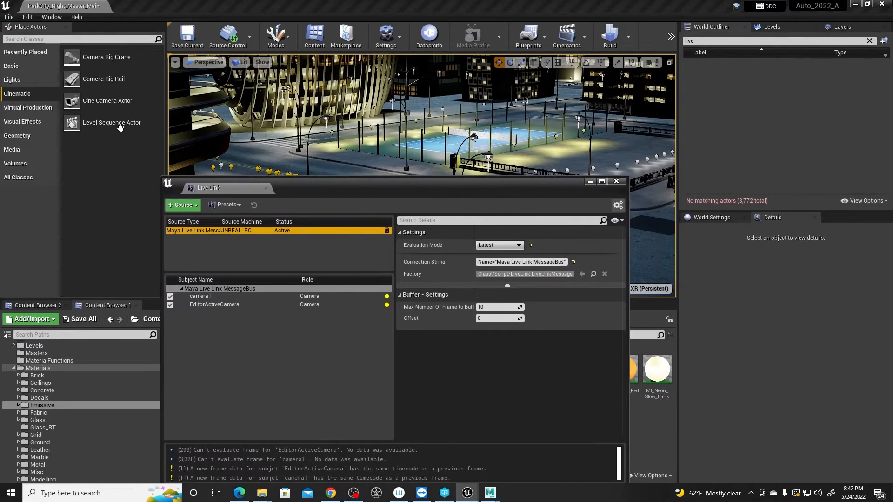
pyautogui.moveTo(120, 128); pyautogui.dragTo(373, 171)
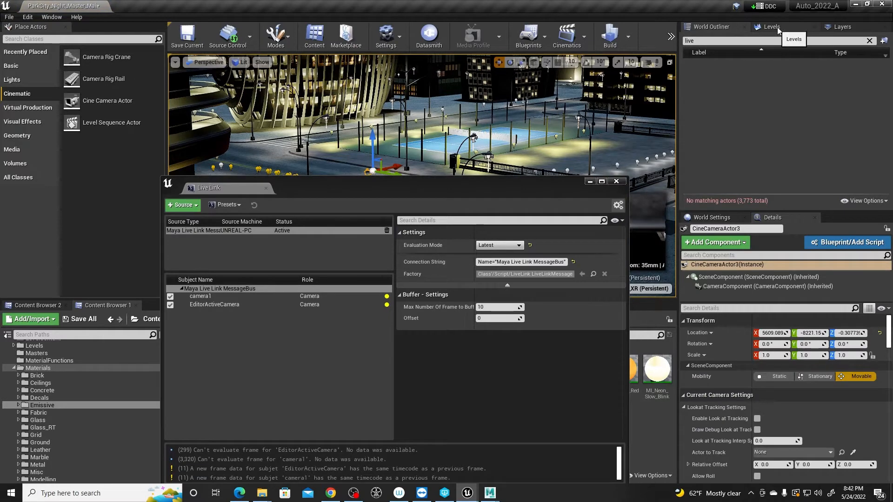
pyautogui.click(695, 42)
pyautogui.press('BackSpace')
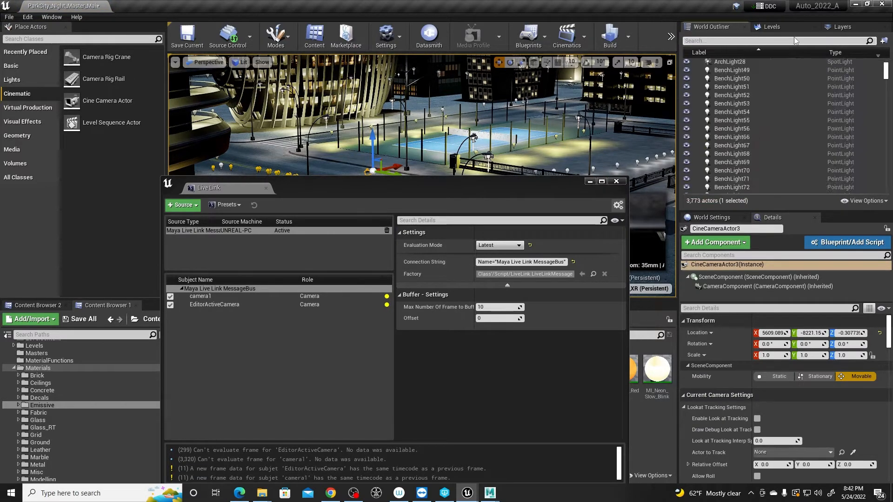
# Locate the new cine camera actor in the World Outliner and rename it camera1
pyautogui.click(842, 27)
pyautogui.click(774, 27)
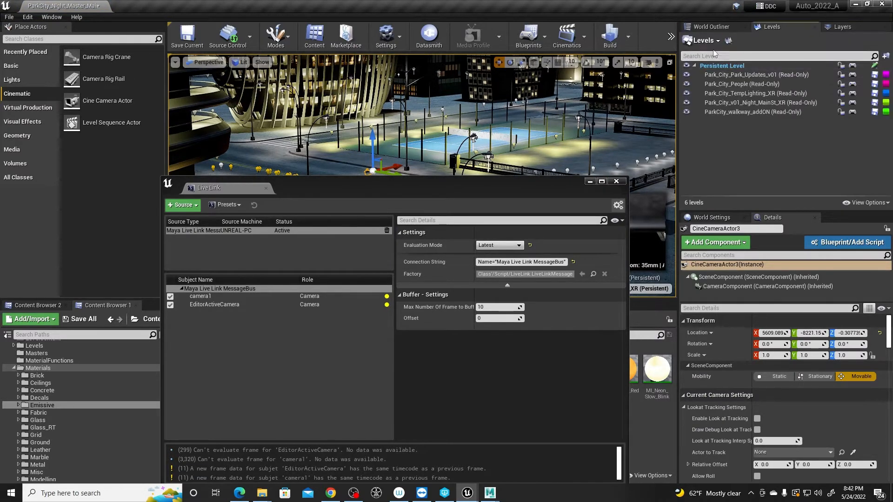
pyautogui.click(712, 27)
pyautogui.scroll(5, 886, 71)
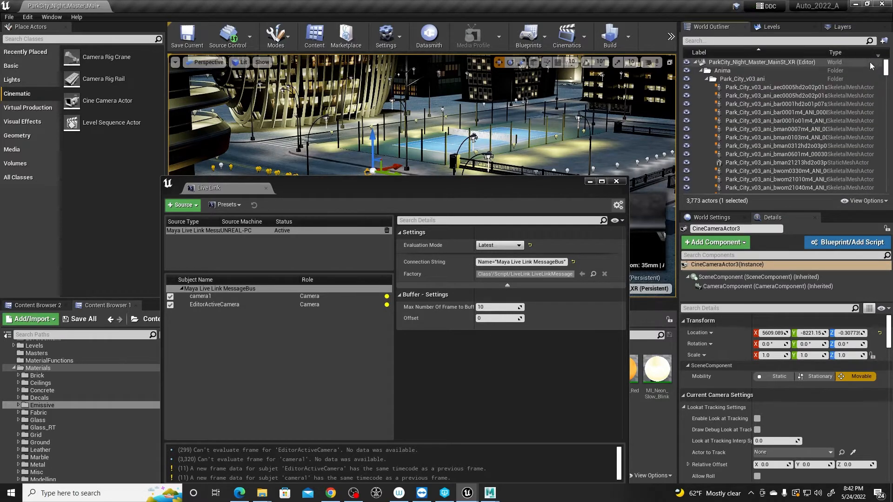
pyautogui.click(382, 167)
pyautogui.click(368, 171)
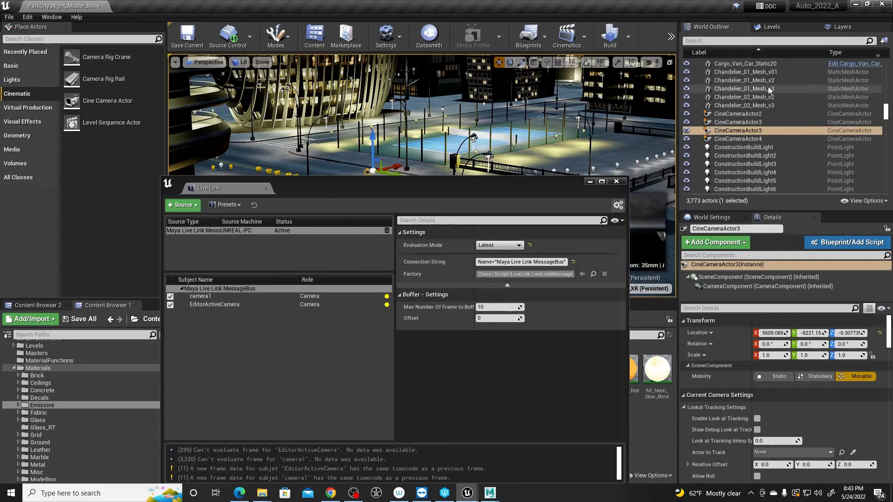
pyautogui.click(768, 131)
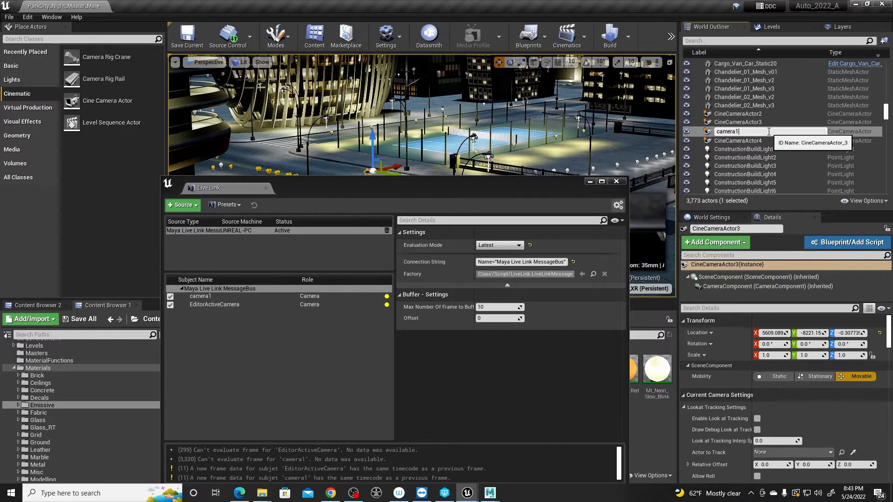
pyautogui.press('Return')
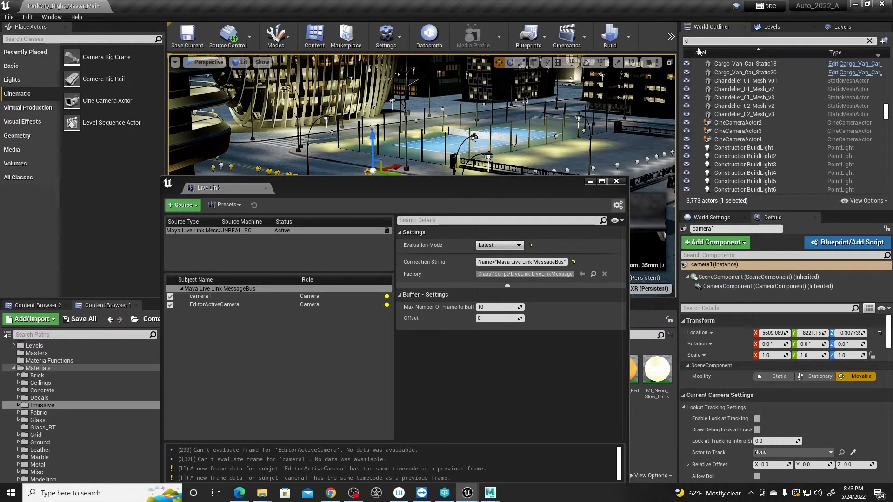
# Filter the World Outliner by "camera1" and select the camera1 actor
pyautogui.write('camera1')
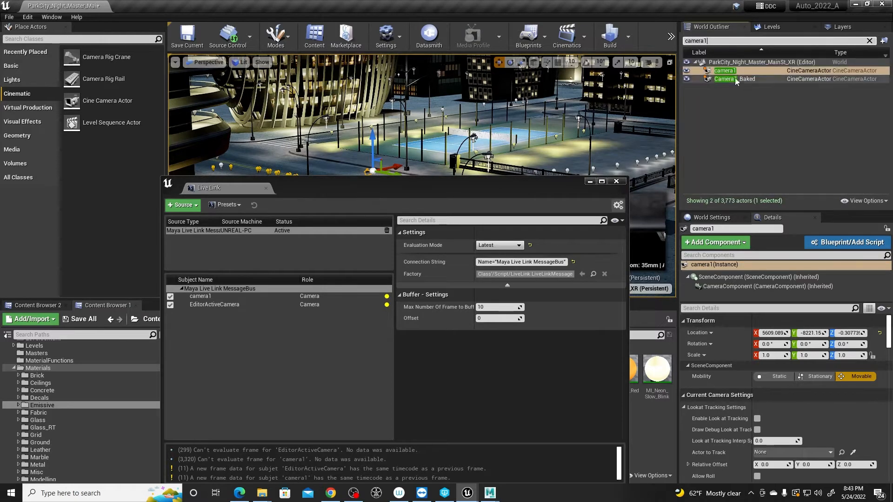
pyautogui.click(734, 71)
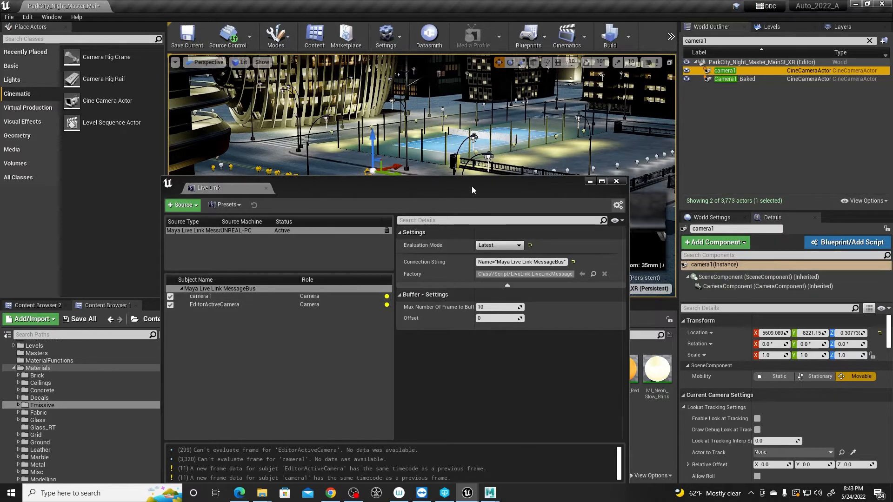
pyautogui.moveTo(472, 189); pyautogui.dragTo(545, 166)
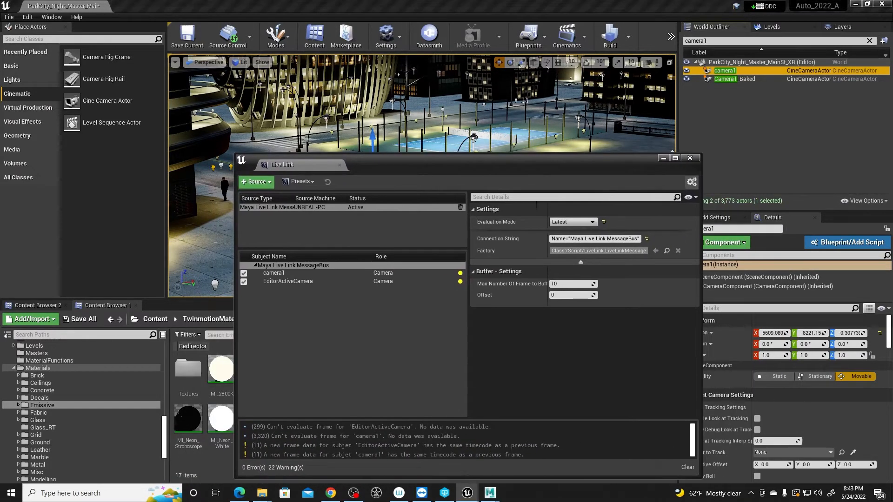
# Switch to Maya and scrub the timeline to frame 96
pyautogui.click(491, 494)
pyautogui.click(490, 456)
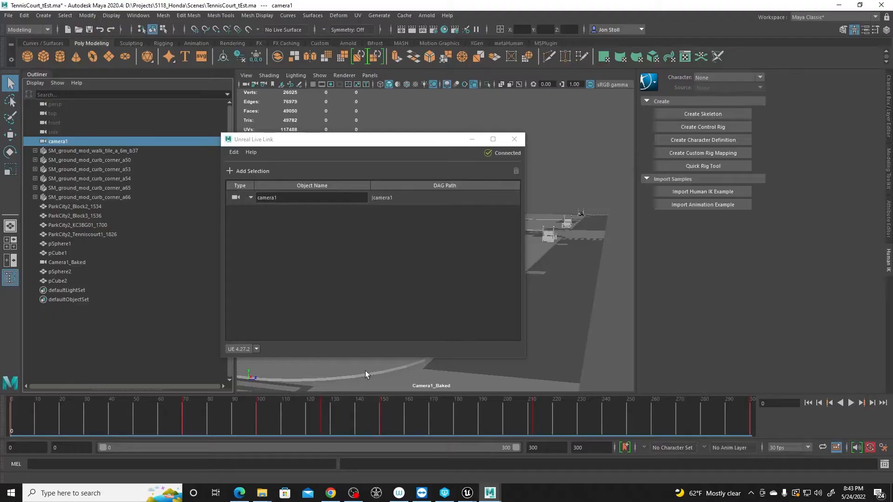
pyautogui.moveTo(326, 413); pyautogui.dragTo(250, 412)
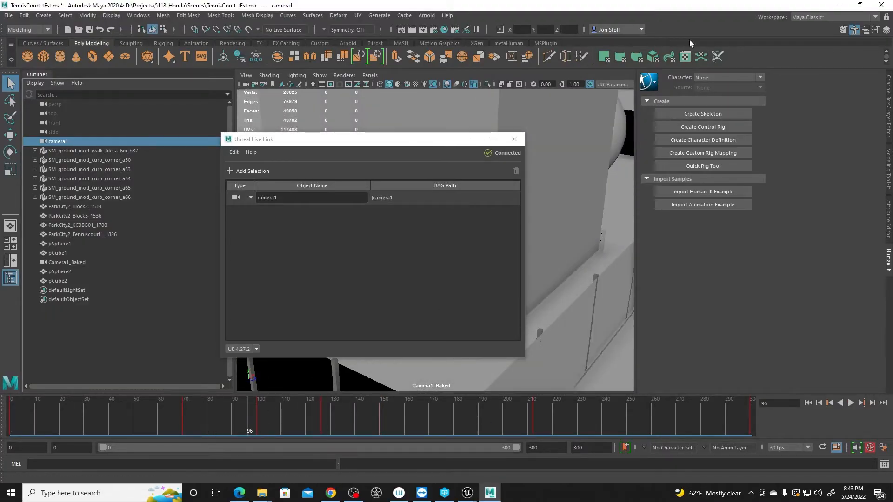
# Reduce Maya to a floating window over the Unreal Editor, minimize its Unreal Live Link window, and clear the view of the Details settings
pyautogui.click(860, 5)
pyautogui.moveTo(587, 131); pyautogui.dragTo(614, 215)
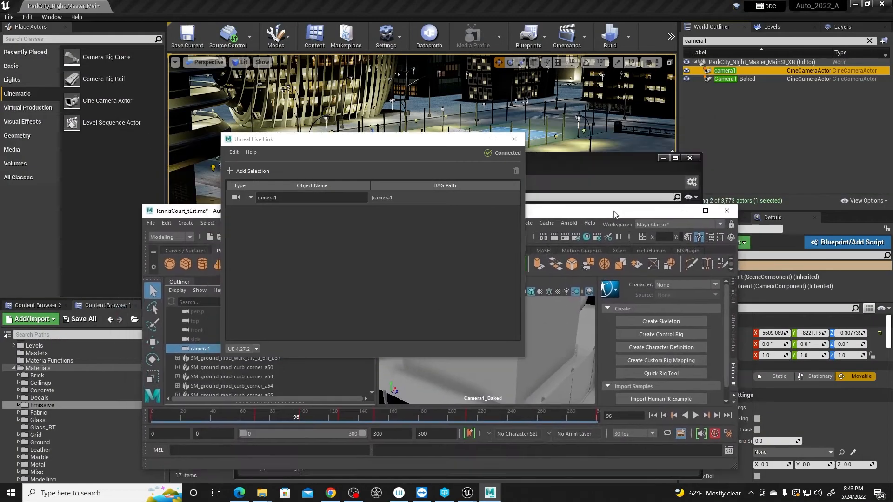
pyautogui.click(472, 140)
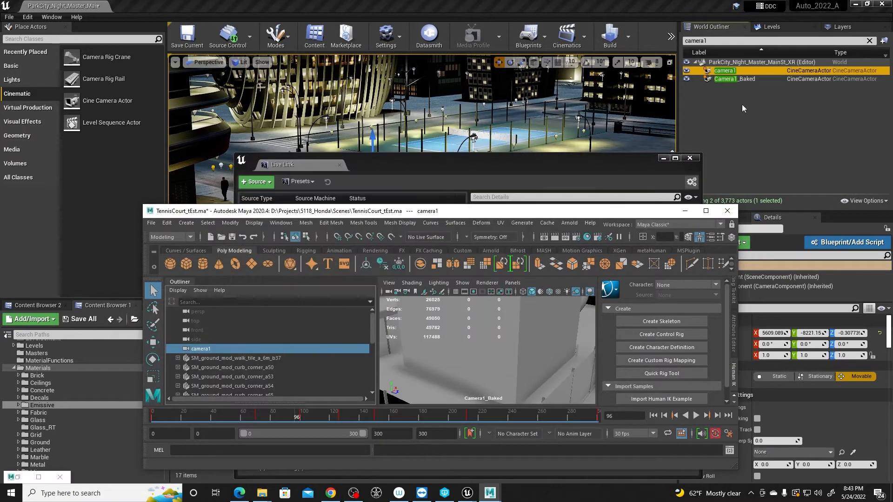
pyautogui.moveTo(661, 215); pyautogui.dragTo(521, 216)
pyautogui.moveTo(621, 171); pyautogui.dragTo(523, 169)
# Add a Live Link Controller component to the camera1 actor in Unreal and set its subject representation to camera1
pyautogui.click(732, 93)
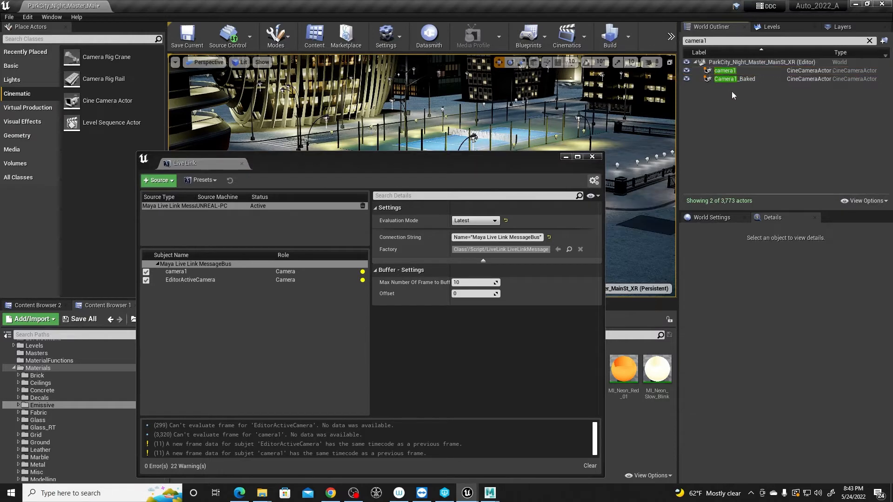
pyautogui.click(728, 72)
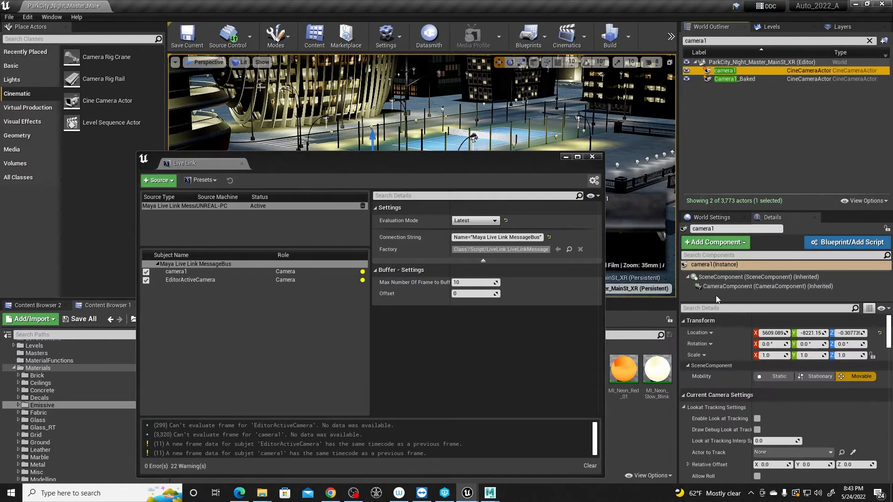
pyautogui.click(713, 278)
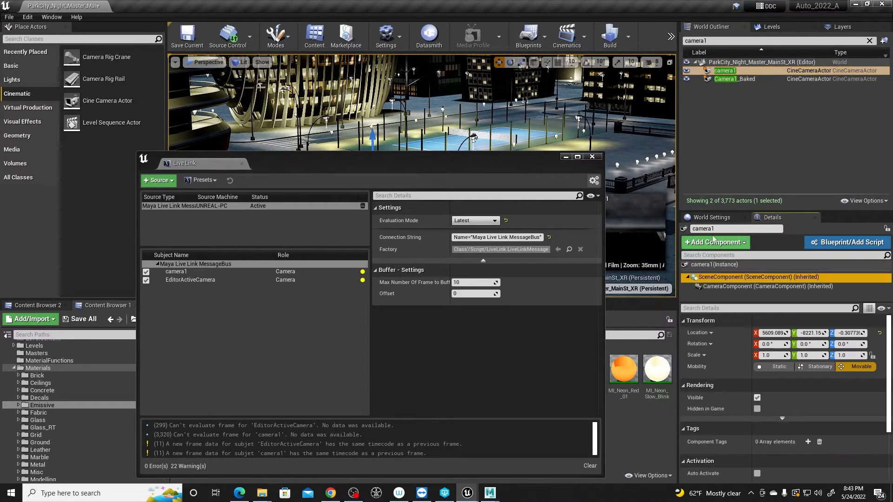
pyautogui.click(727, 243)
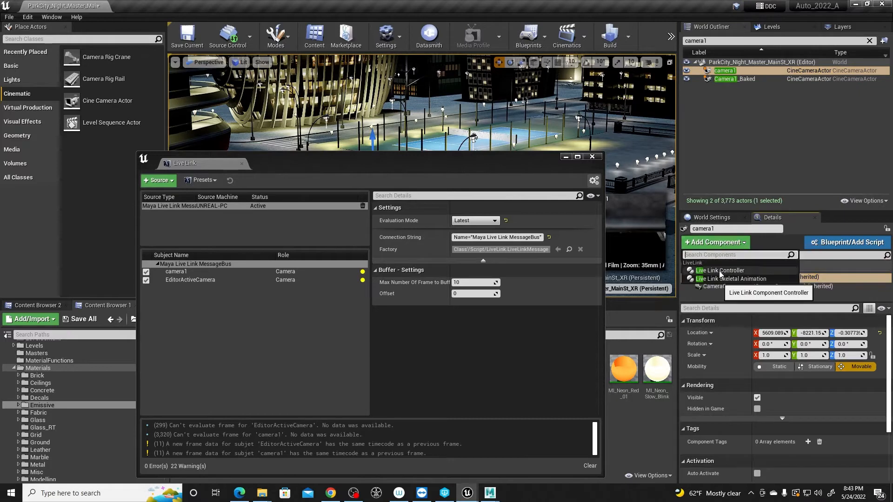
pyautogui.click(745, 292)
pyautogui.press('Return')
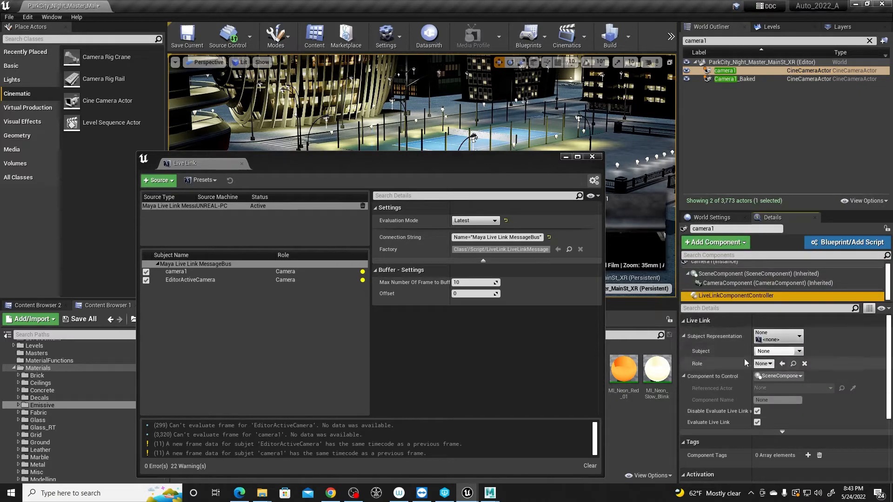
pyautogui.click(797, 345)
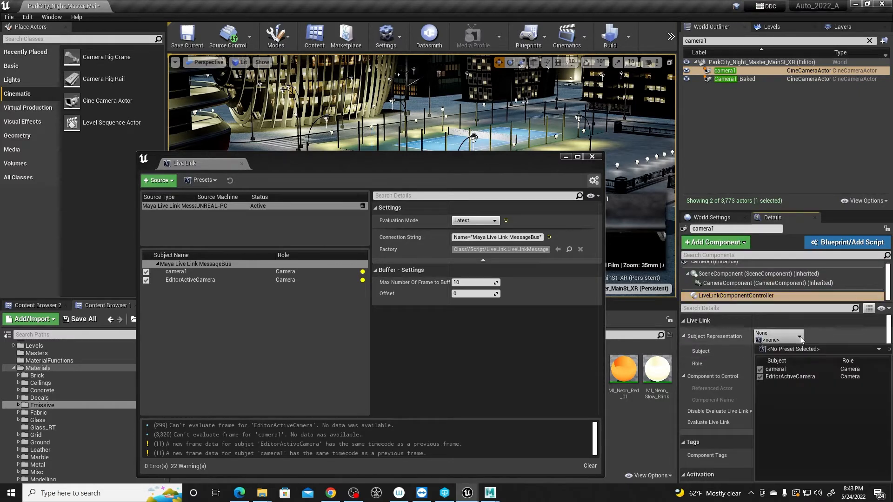
pyautogui.click(776, 369)
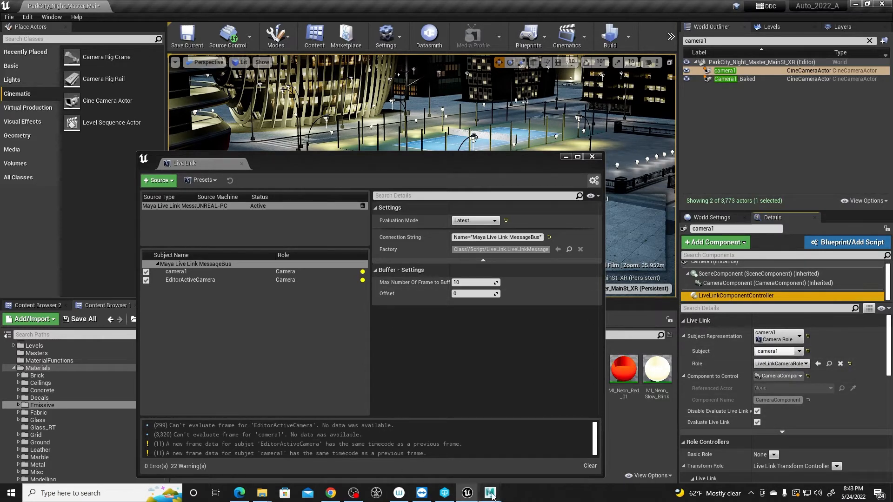
# Switch to Maya and scrub the timeline to frame 195
pyautogui.moveTo(492, 497)
pyautogui.click(484, 446)
pyautogui.hotkey('alt', 'v')
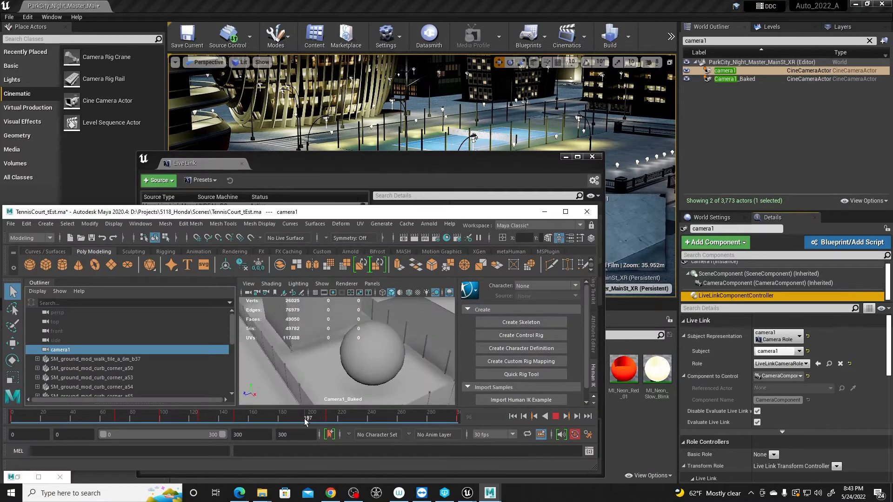
# Return to Unreal, move the Live Link window down off the viewport, and look through the placed camera1 in the viewport
pyautogui.moveTo(500, 164); pyautogui.dragTo(618, 187)
pyautogui.click(725, 70)
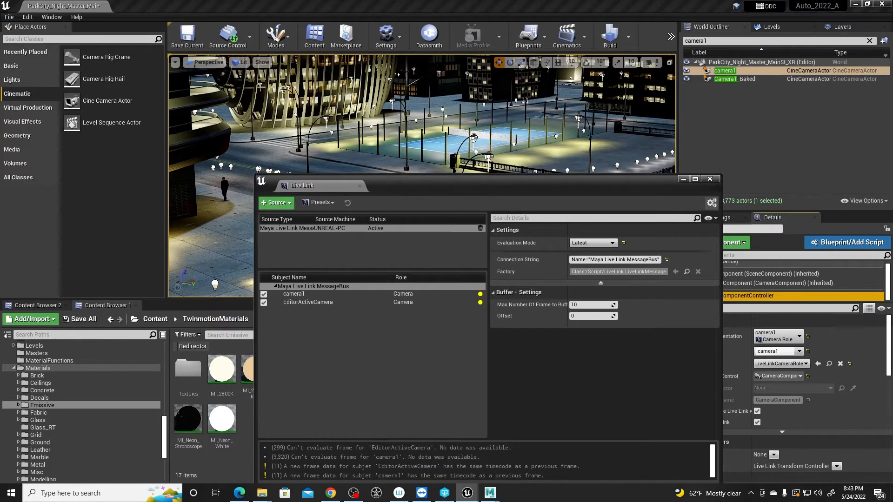
pyautogui.click(208, 61)
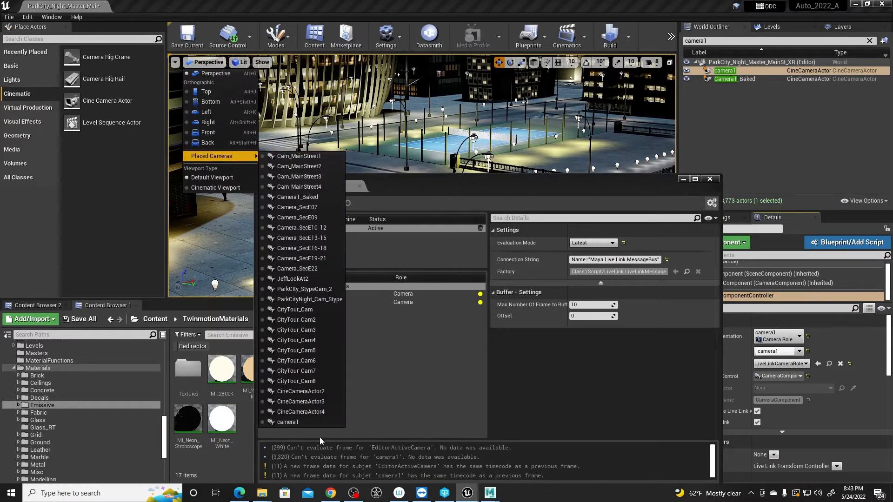
pyautogui.click(303, 421)
pyautogui.moveTo(434, 188); pyautogui.dragTo(471, 181)
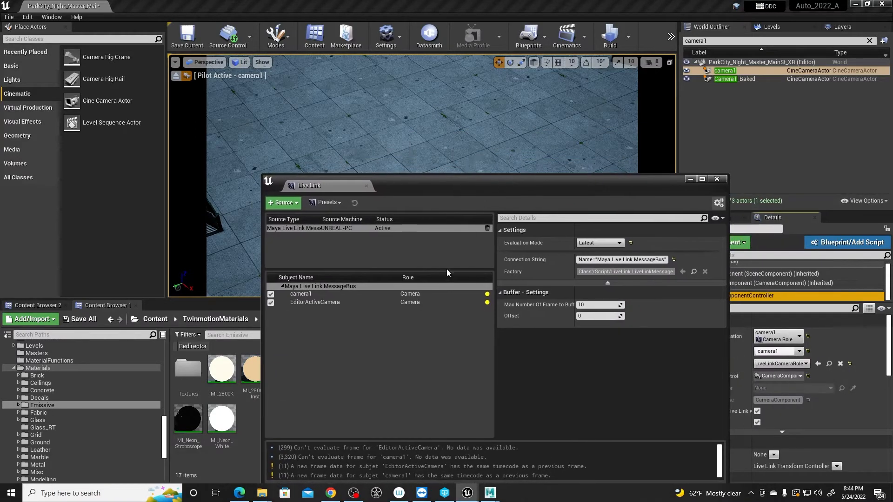
# Switch to Maya and scrub through the camera animation, finishing at frame 0, to compare both viewports
pyautogui.moveTo(489, 493)
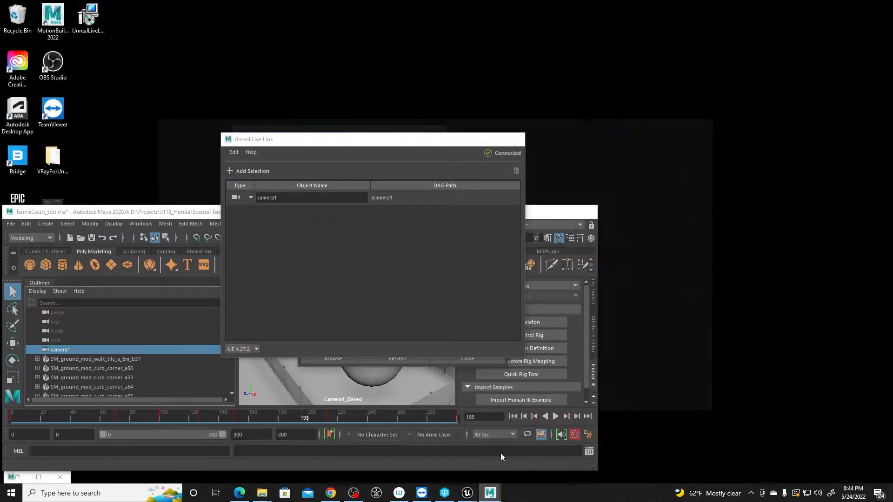
pyautogui.click(500, 453)
pyautogui.moveTo(80, 420); pyautogui.dragTo(1, 403)
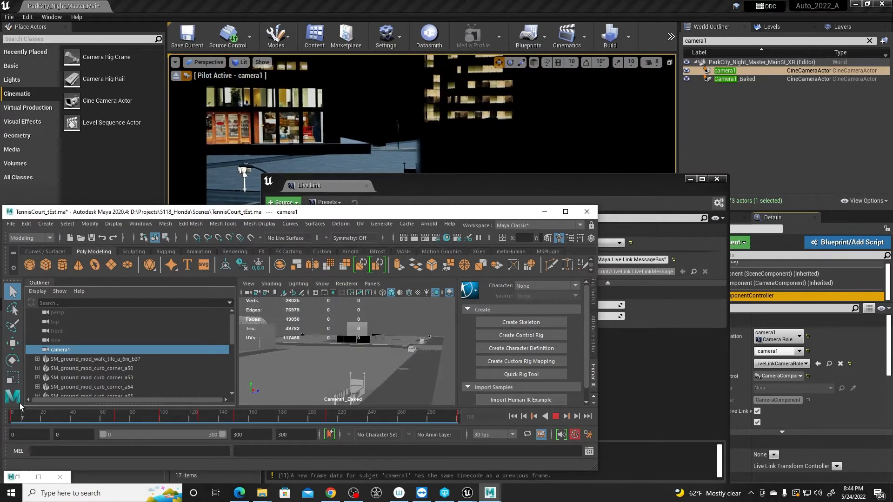
pyautogui.hotkey('alt', 'v')
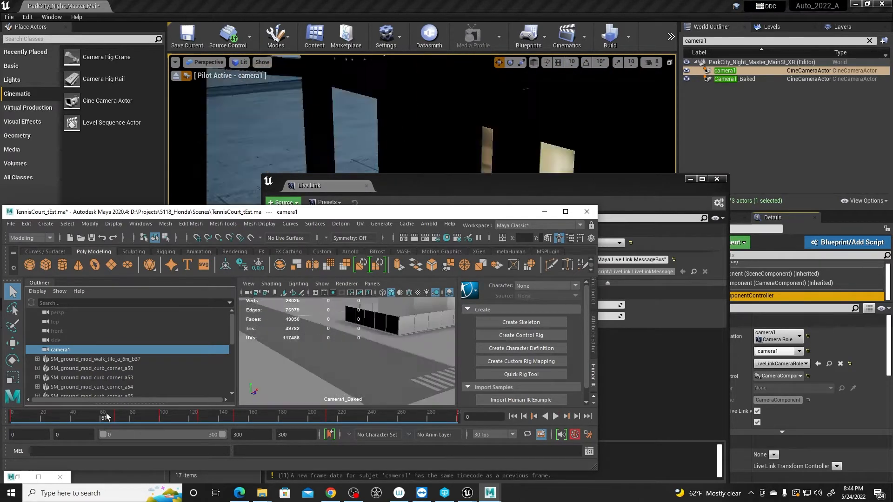
pyautogui.hotkey('alt', 'v')
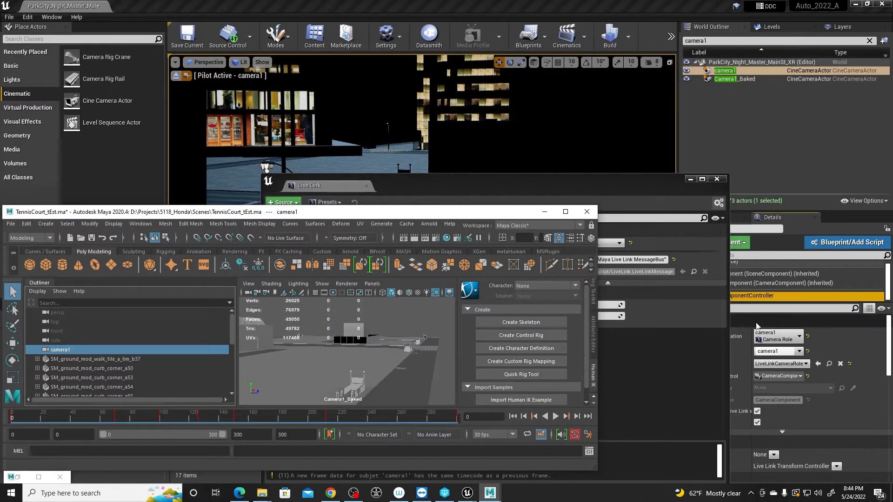
# Select the camera1 actor in Unreal, minimize the Live Link window, and reset the actor's location to its default
pyautogui.click(726, 71)
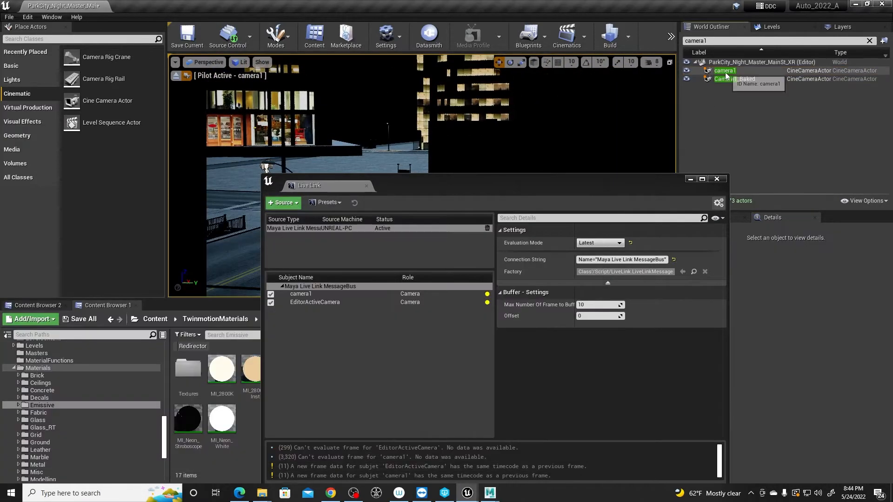
pyautogui.click(689, 180)
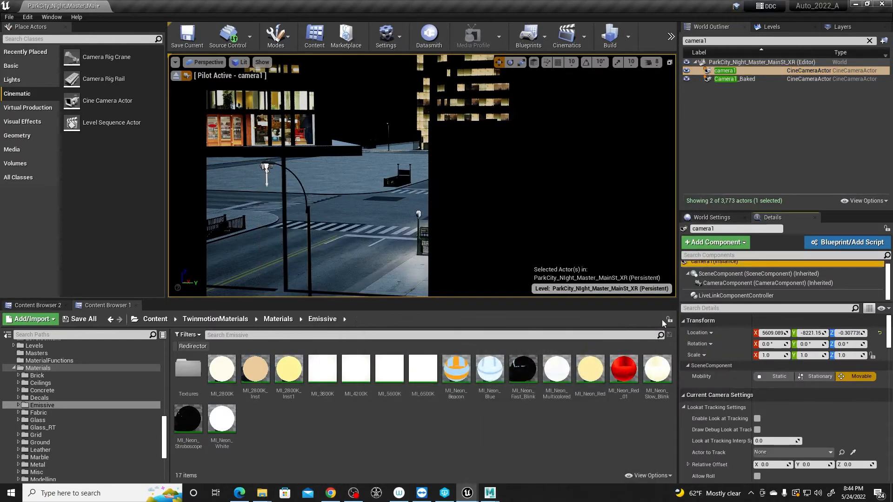
pyautogui.click(882, 334)
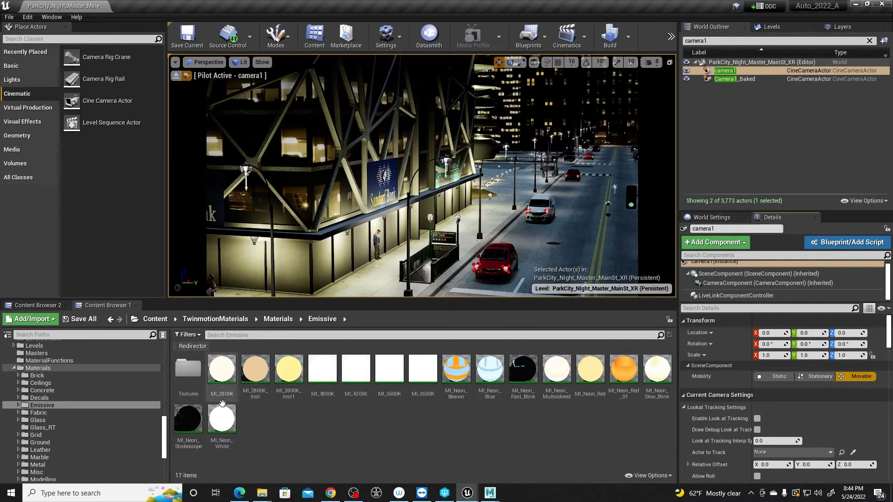
# Switch to Maya, scrub through the camera animation to frame 300, and shift the Maya window slightly
pyautogui.moveTo(488, 495)
pyautogui.click(501, 459)
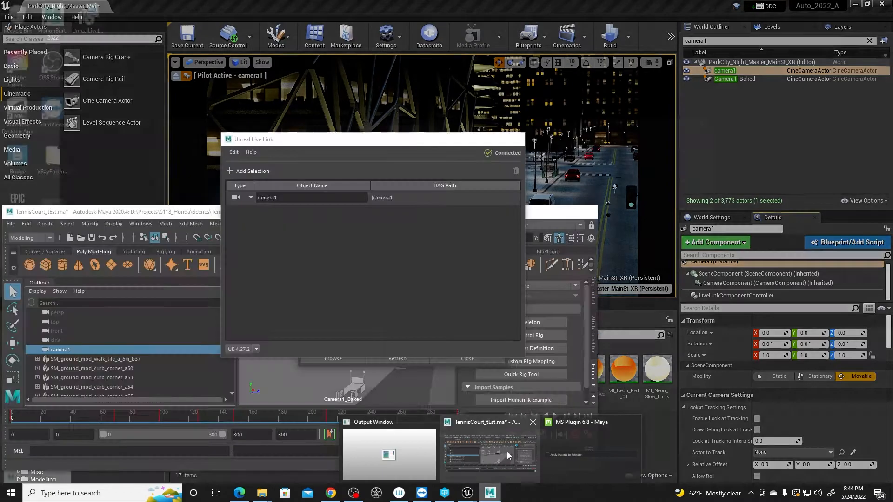
pyautogui.hotkey('alt', 'v')
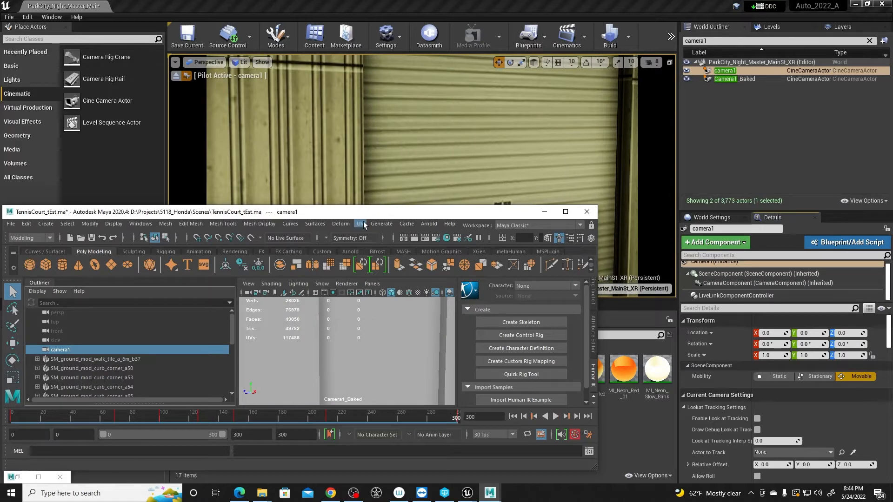
pyautogui.moveTo(364, 211); pyautogui.dragTo(396, 206)
# Search Unreal's Editor Preferences for "cpu" to check the Use Less CPU when in Background option, then close the preferences
pyautogui.click(49, 18)
pyautogui.click(27, 17)
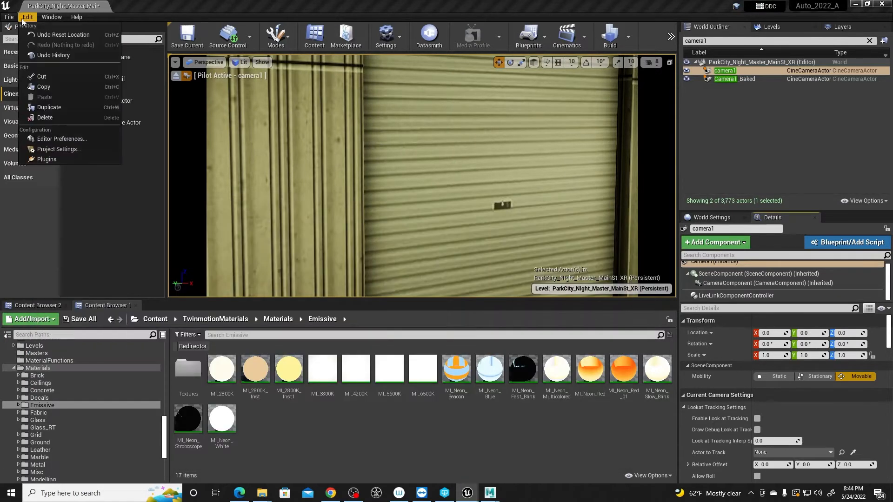
pyautogui.click(57, 138)
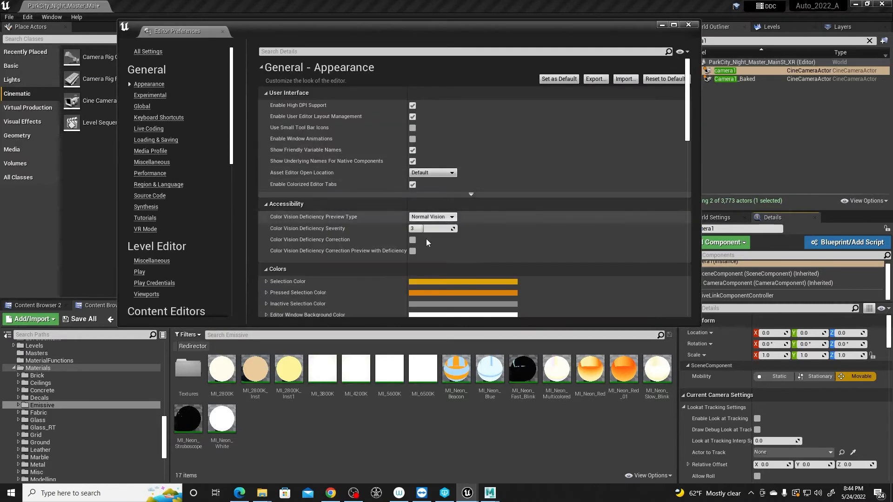
pyautogui.click(272, 52)
pyautogui.write('cpu')
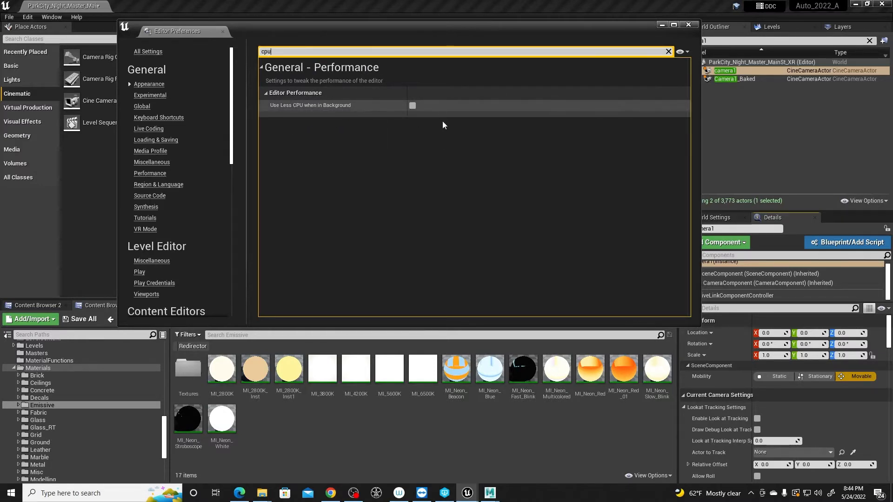
pyautogui.click(689, 25)
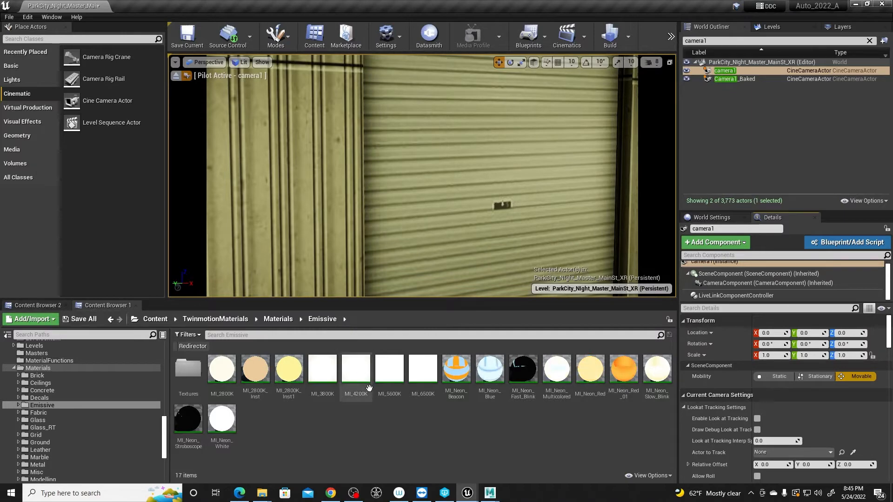
# Bring up the Live Link window to check the Maya source's Evaluation Mode, then minimize it
pyautogui.moveTo(497, 483)
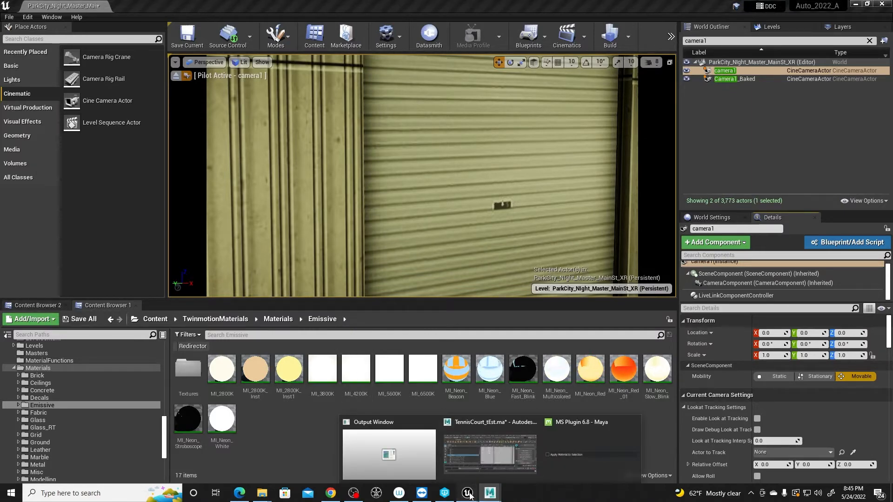
pyautogui.moveTo(470, 494)
pyautogui.click(557, 453)
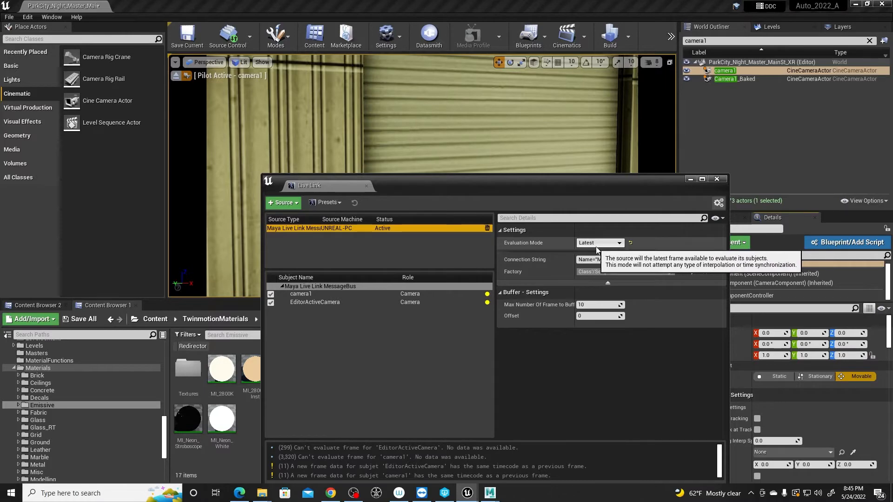
pyautogui.click(691, 180)
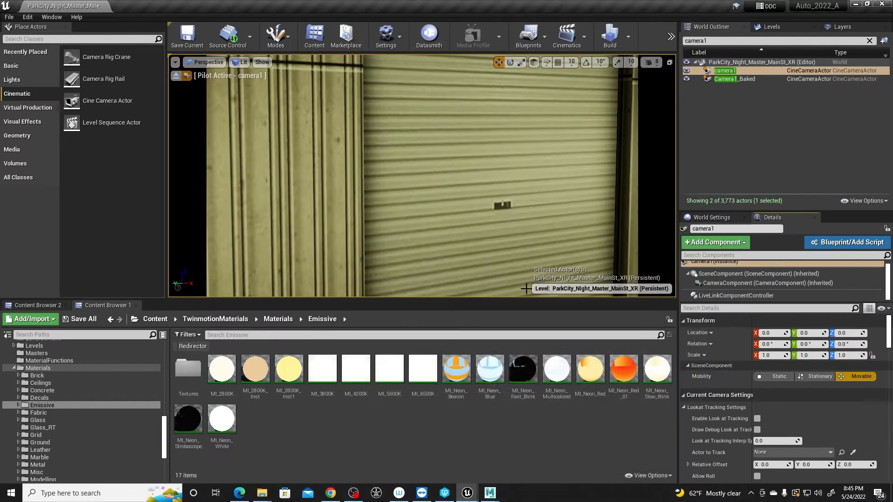
# Switch to Maya, select Camera1_Baked in the Outliner, and reposition the floating Maya window over the Unreal viewport
pyautogui.moveTo(495, 497)
pyautogui.click(501, 459)
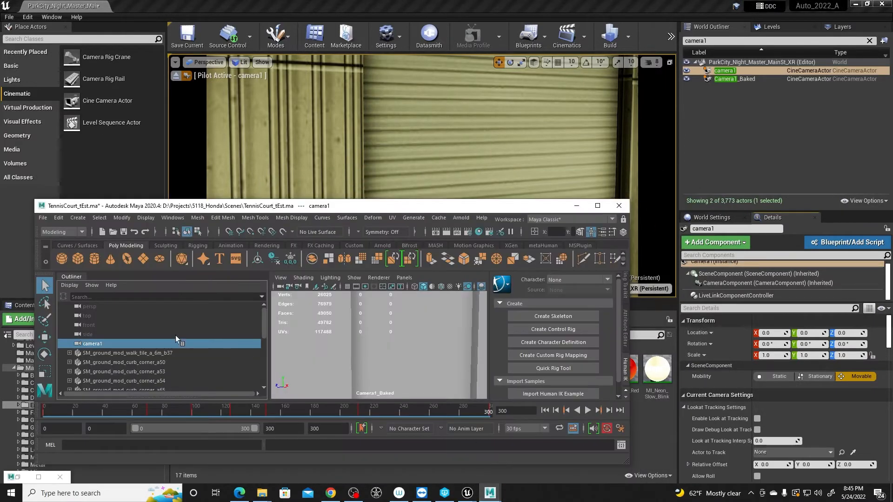
pyautogui.moveTo(264, 324); pyautogui.dragTo(272, 366)
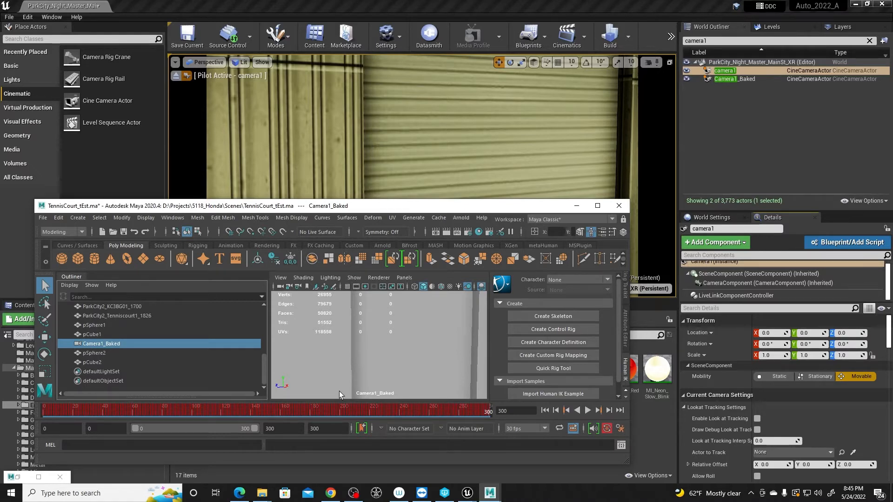
pyautogui.moveTo(406, 211); pyautogui.dragTo(539, 260)
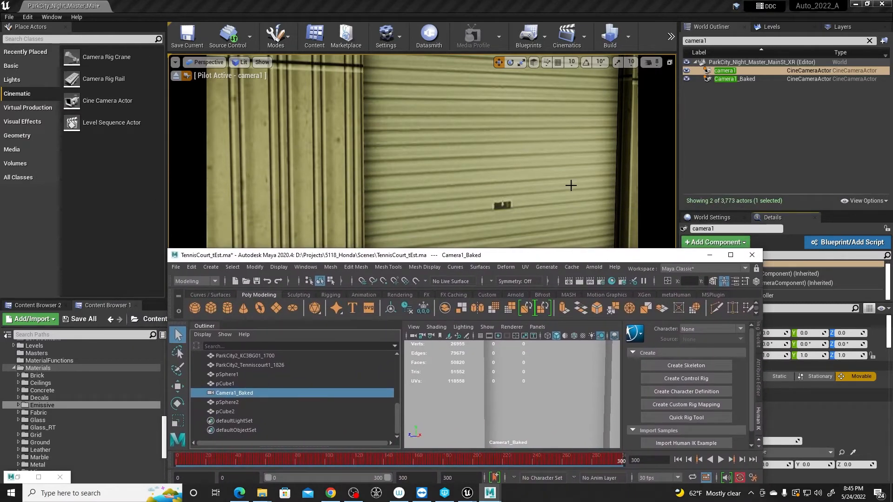
pyautogui.moveTo(593, 258); pyautogui.dragTo(558, 172)
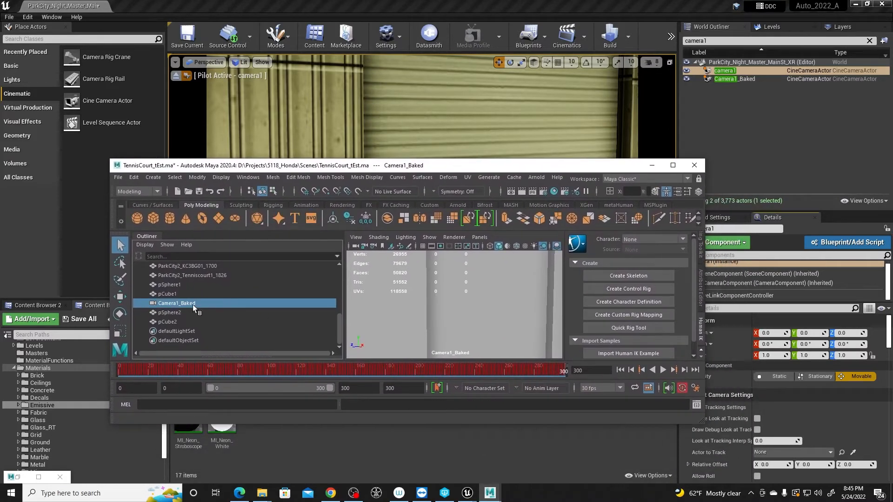
# Show Camera1_BakedShape's attributes, maximize Maya, and examine the focal length and Film Back settings
pyautogui.click(699, 283)
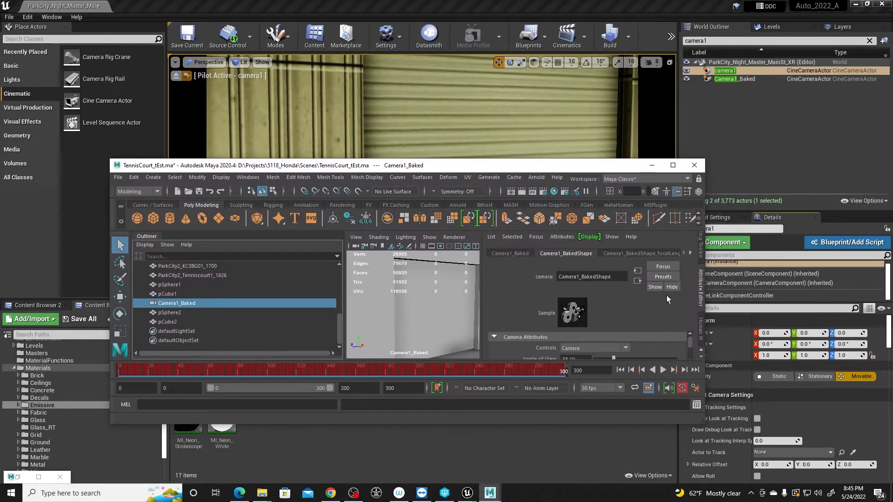
pyautogui.scroll(-2, 692, 344)
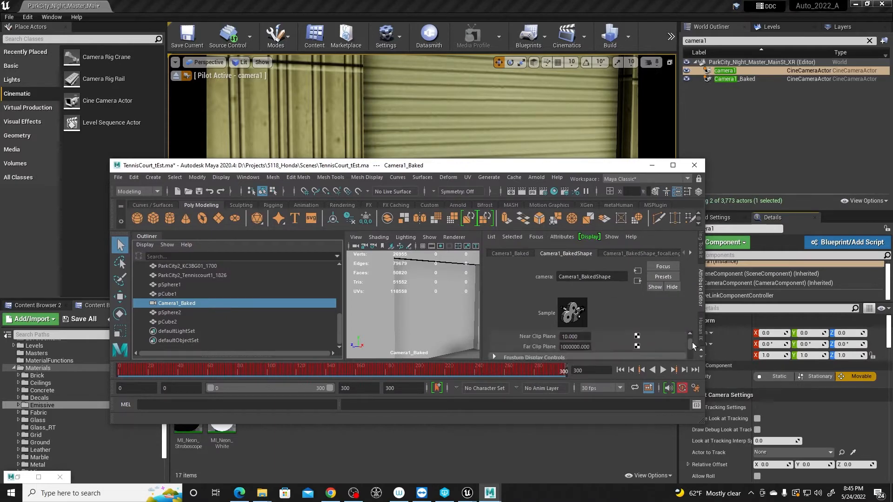
pyautogui.click(672, 165)
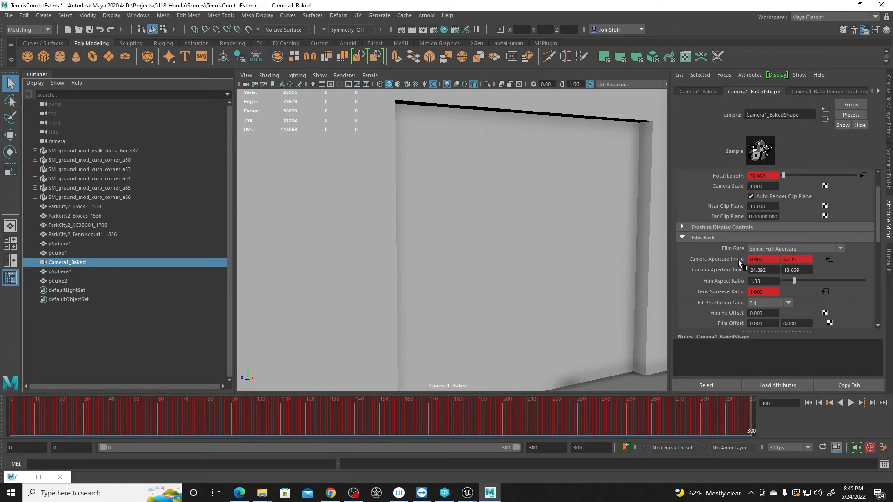
# Turn on the resolution gate and gate mask in the Camera1_Baked view and scrub to frame 206
pyautogui.click(331, 85)
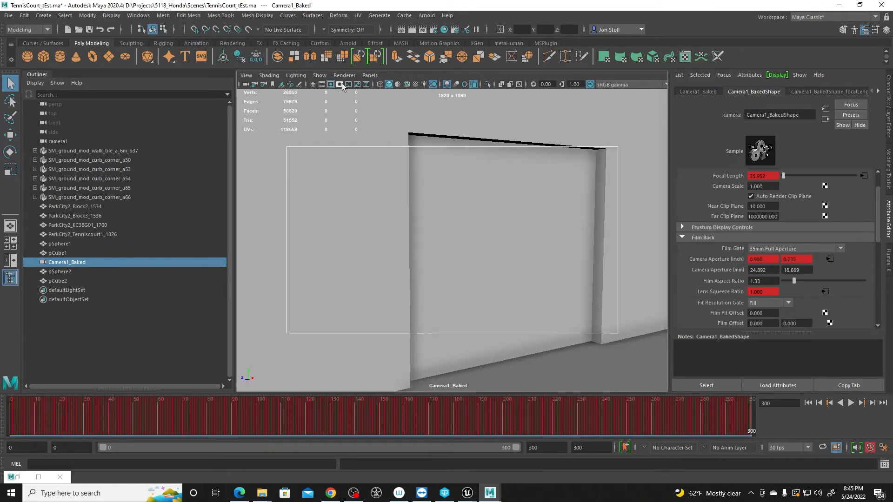
pyautogui.click(340, 84)
pyautogui.moveTo(587, 410); pyautogui.dragTo(520, 411)
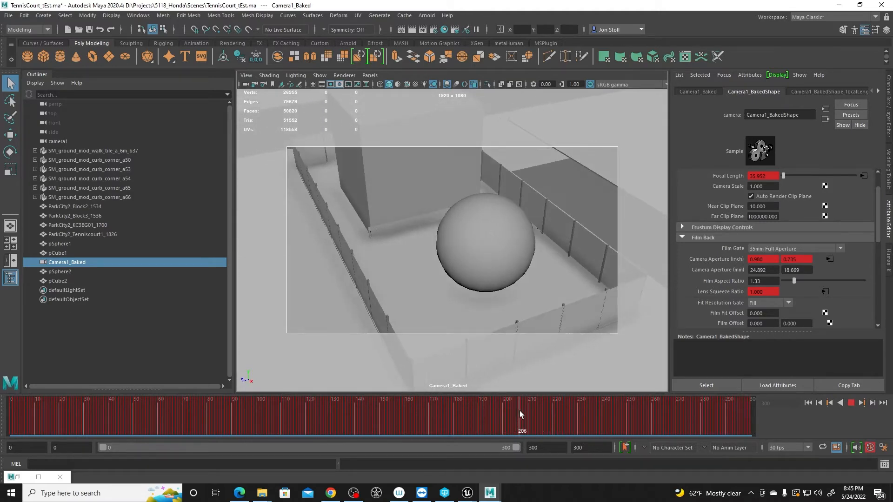
# Restore Maya to a floating window below the Unreal camera view and compare the framing and camera attributes
pyautogui.moveTo(507, 10); pyautogui.dragTo(892, 45)
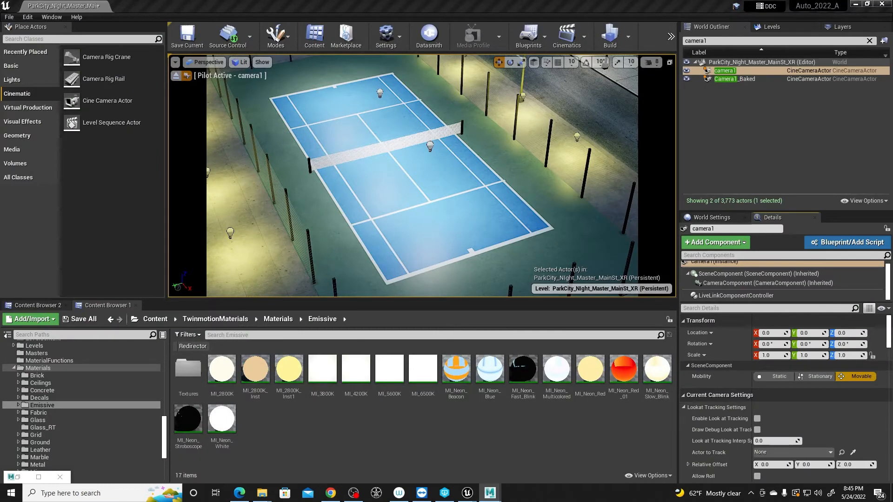
pyautogui.moveTo(892, 214); pyautogui.dragTo(460, 215)
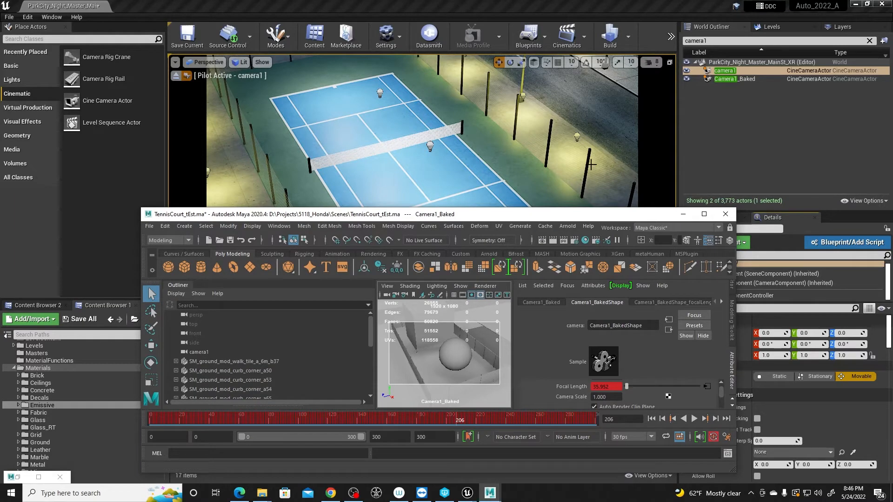
pyautogui.moveTo(636, 218); pyautogui.dragTo(597, 193)
pyautogui.scroll(-3, 705, 376)
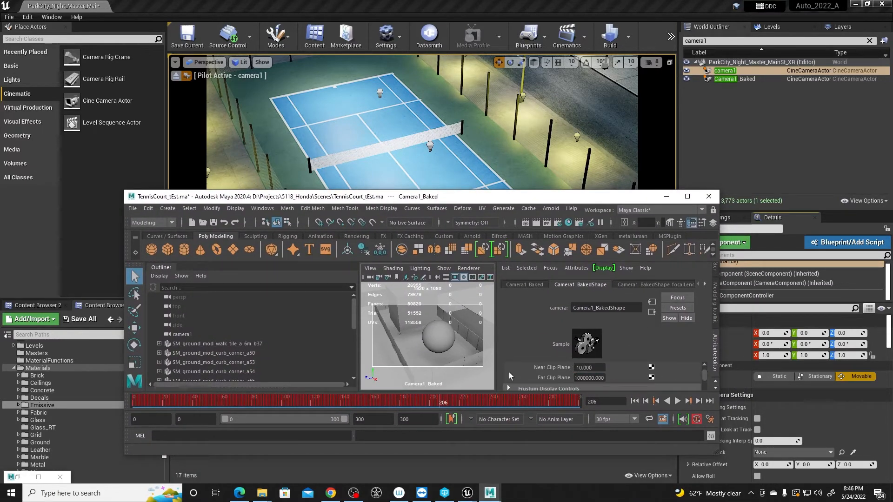
pyautogui.moveTo(510, 200); pyautogui.dragTo(437, 222)
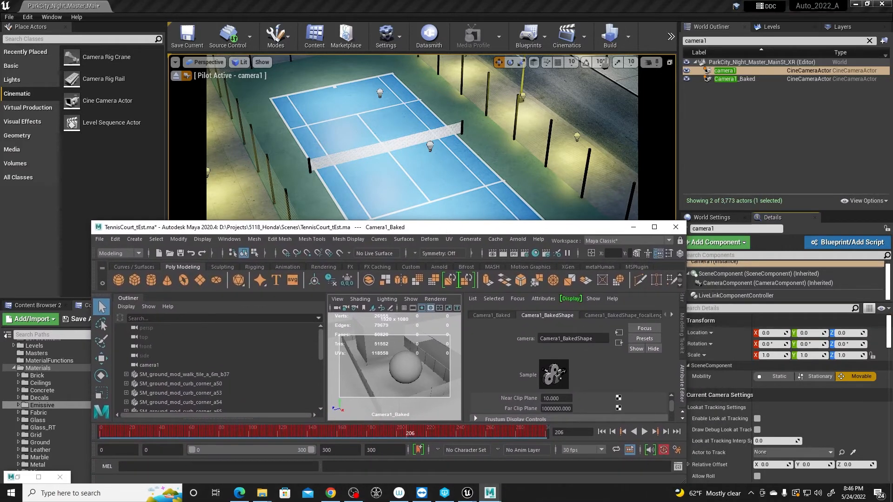
# Return to Unreal and examine the camera1 actor's Filmback and Lens Settings
pyautogui.click(889, 336)
pyautogui.scroll(-5, 890, 335)
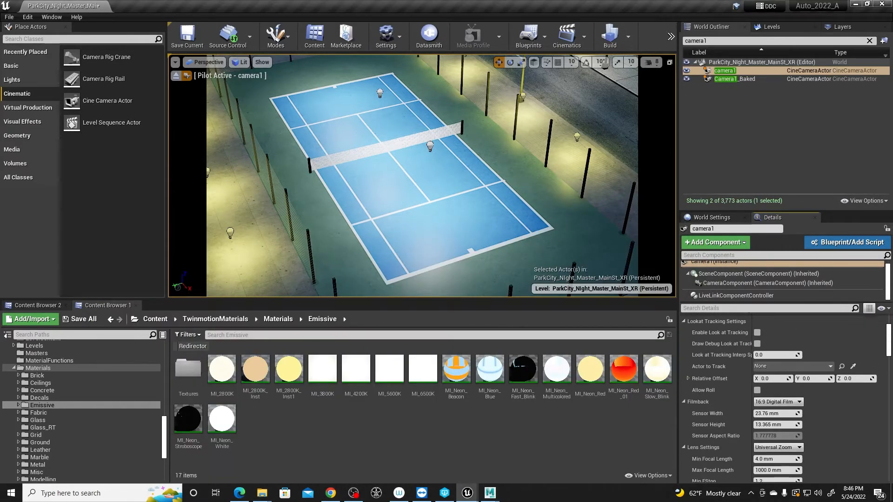
pyautogui.scroll(6, 786, 398)
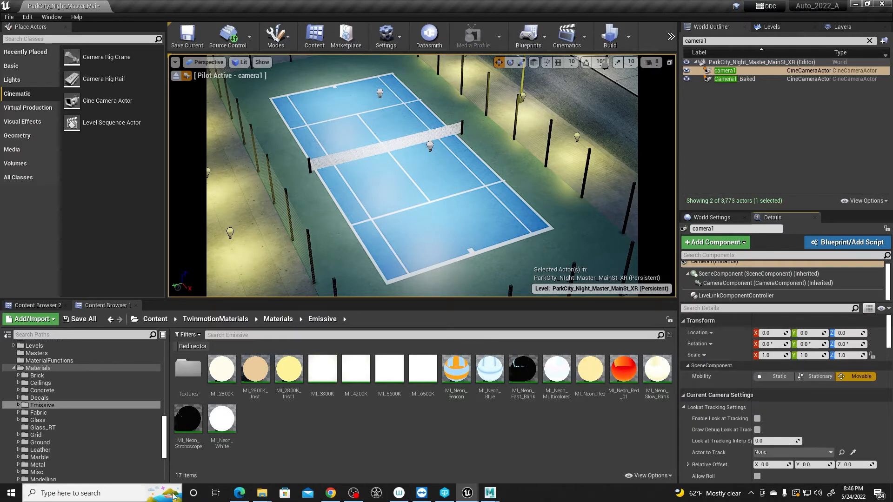
# Play the Maya_toUnreal_test.mp4 preview from the Tests folder to review the composited result, then close the video and folder
pyautogui.moveTo(263, 494)
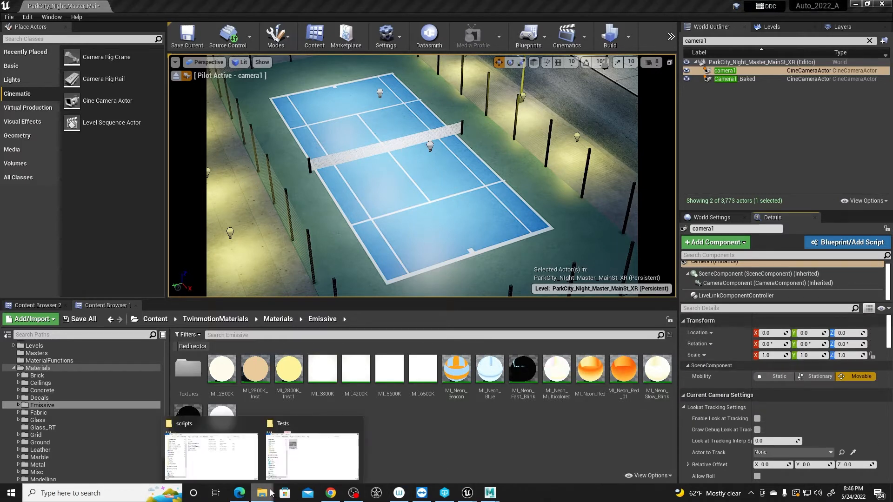
pyautogui.click(294, 457)
pyautogui.doubleClick(320, 203)
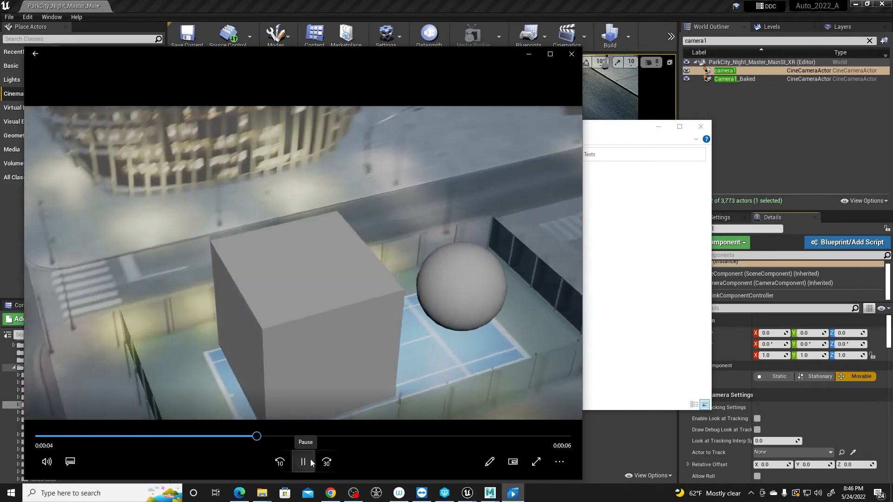
pyautogui.click(303, 462)
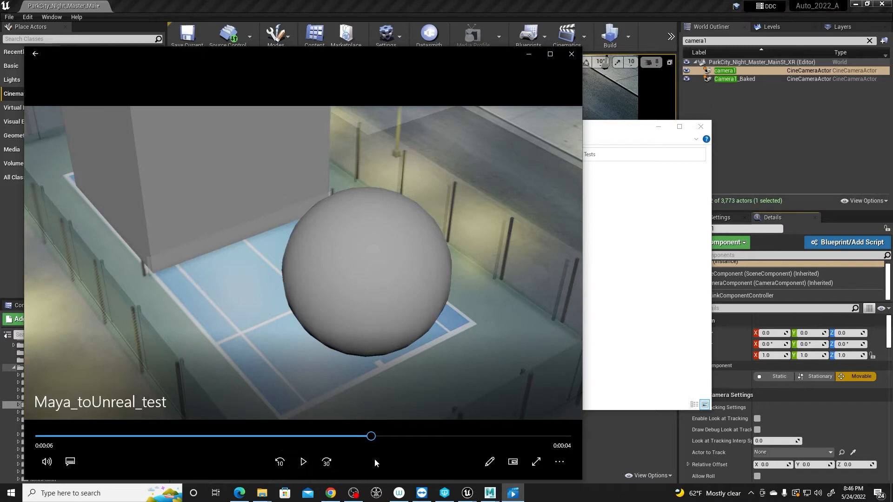
pyautogui.click(572, 55)
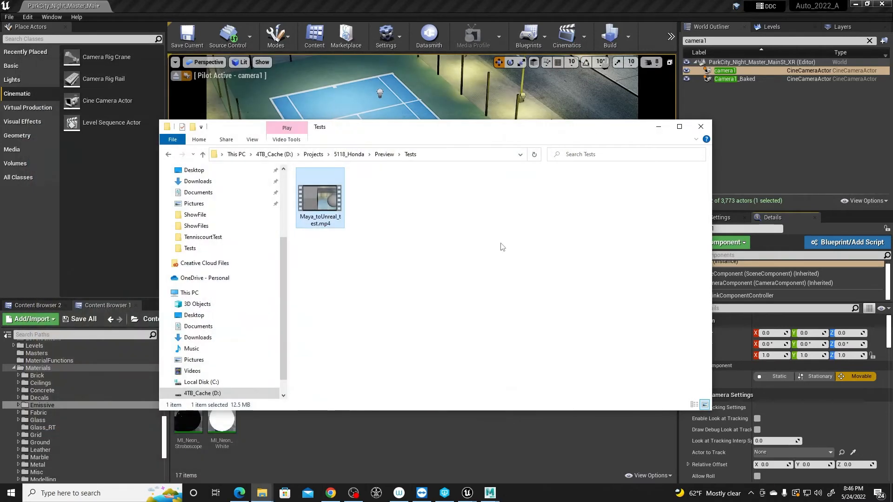
pyautogui.click(701, 128)
# Open the Safty_Test level sequence from Content/00_Honda/Park_City_01/Sequencer/Saftety in Unreal
pyautogui.click(107, 305)
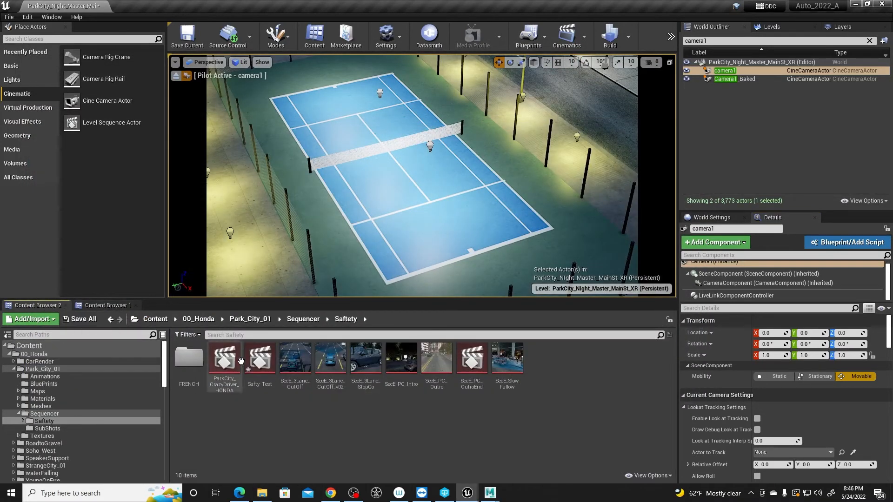
pyautogui.click(155, 319)
pyautogui.click(113, 308)
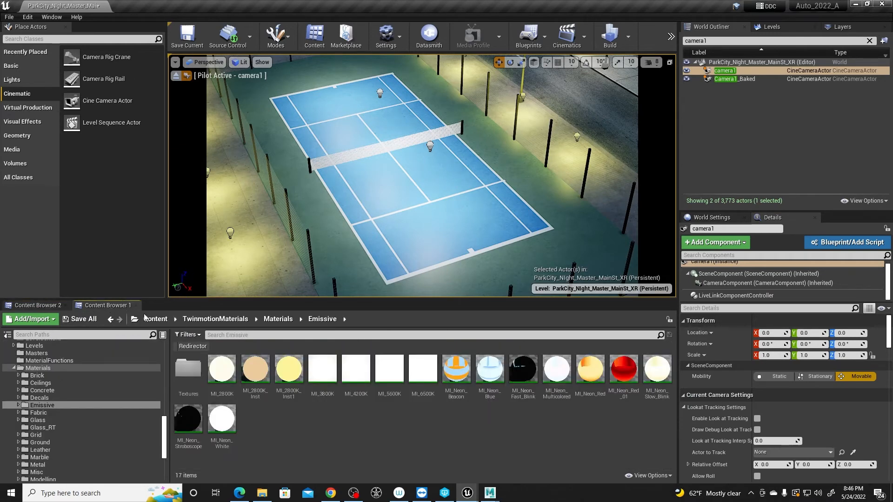
pyautogui.click(55, 305)
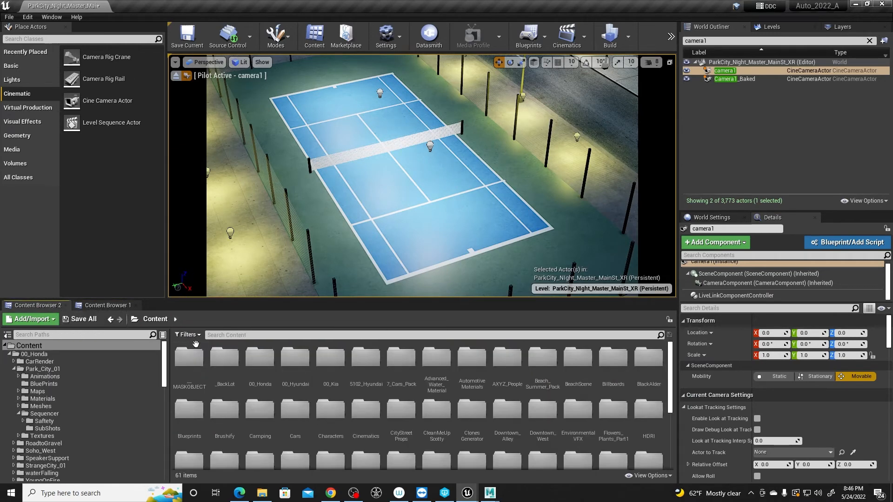
pyautogui.doubleClick(260, 358)
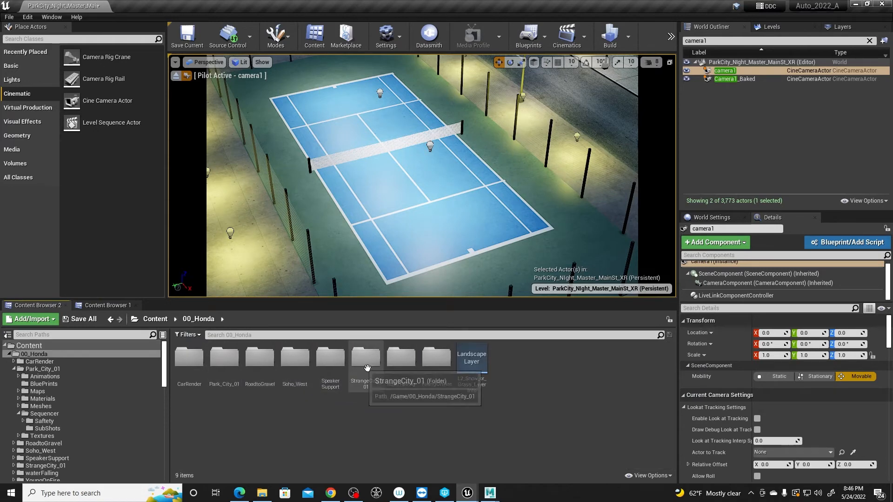
pyautogui.doubleClick(218, 356)
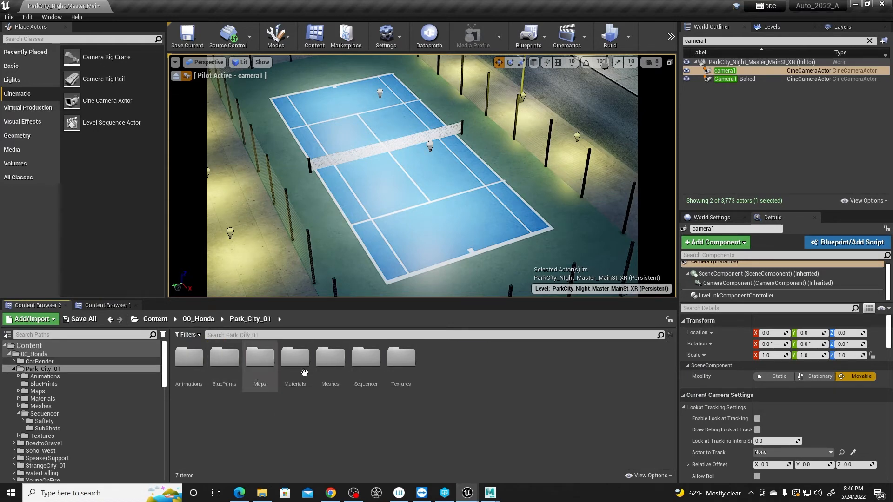
pyautogui.doubleClick(365, 358)
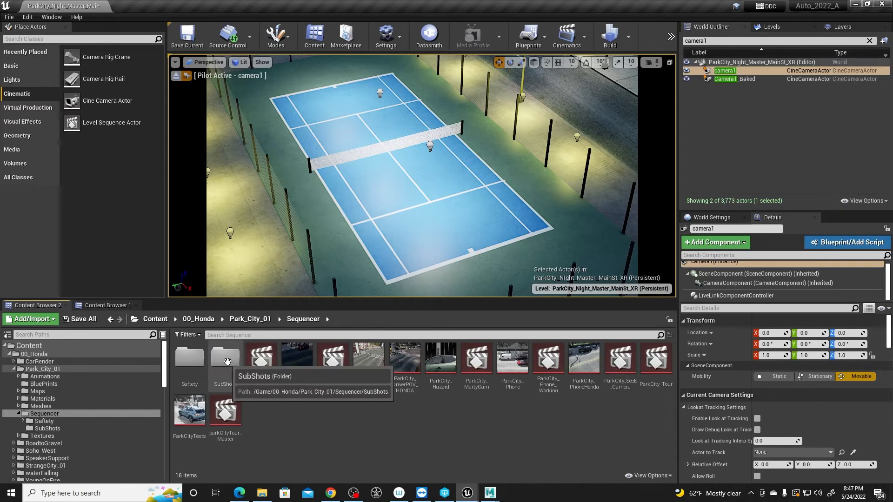
pyautogui.doubleClick(189, 359)
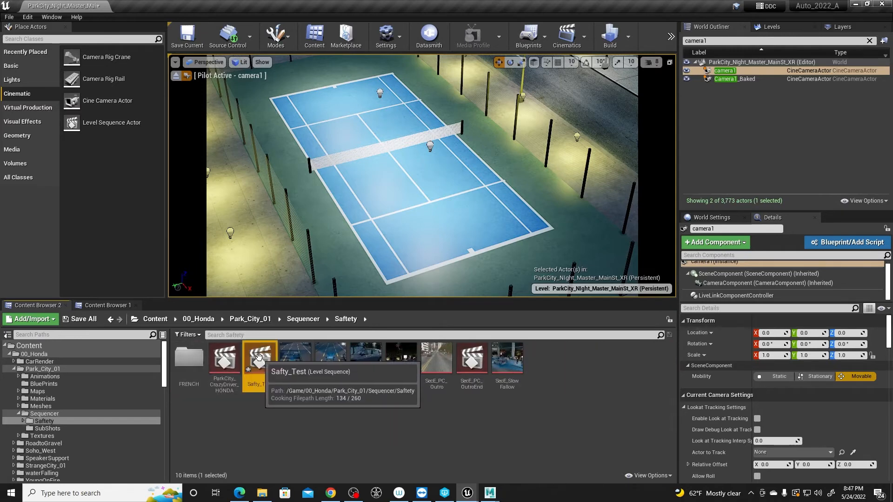
pyautogui.doubleClick(270, 361)
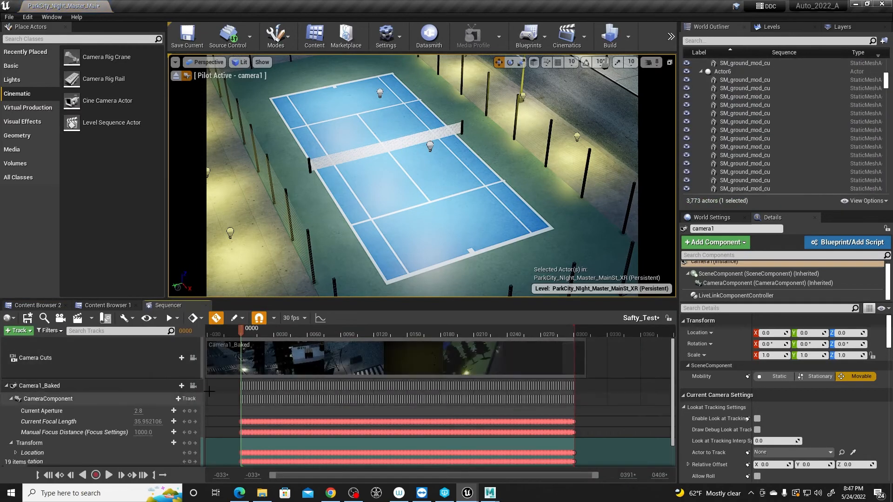
# Start an FBX import on the Camera1_Baked track, check the camera's name in Maya's Outliner, and cancel the import
pyautogui.click(56, 386)
pyautogui.rightClick(61, 387)
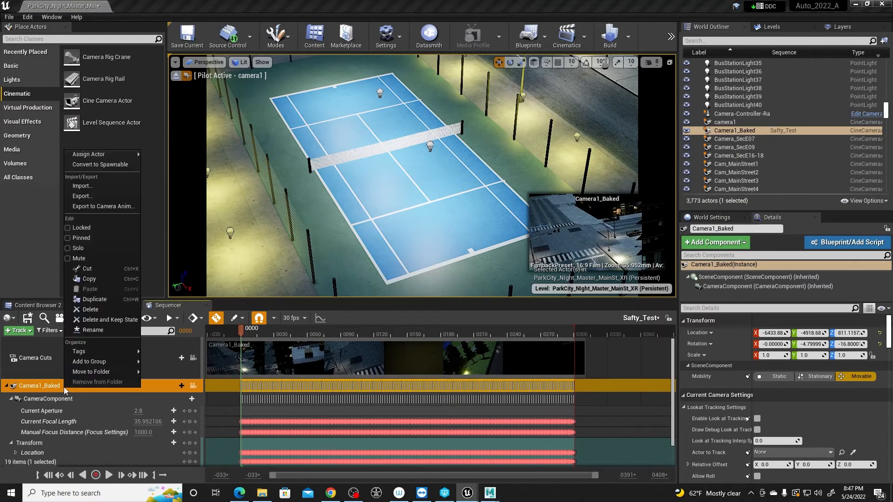
pyautogui.click(100, 188)
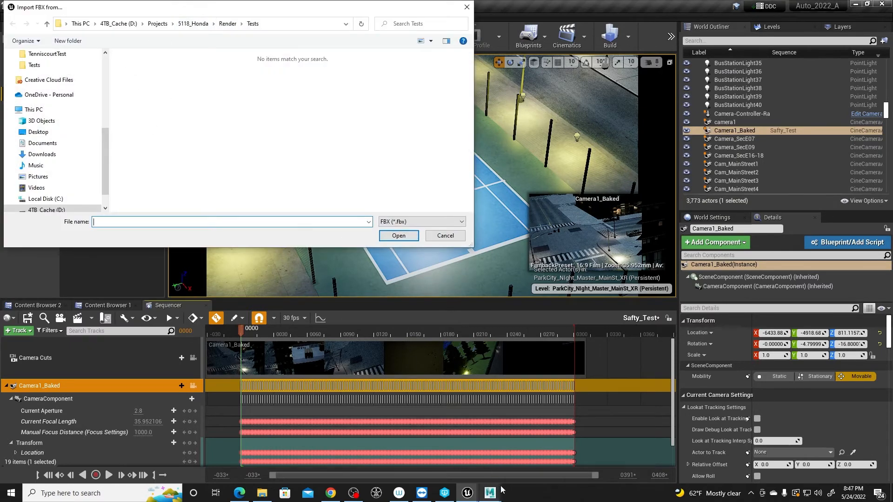
pyautogui.moveTo(493, 492)
pyautogui.click(496, 443)
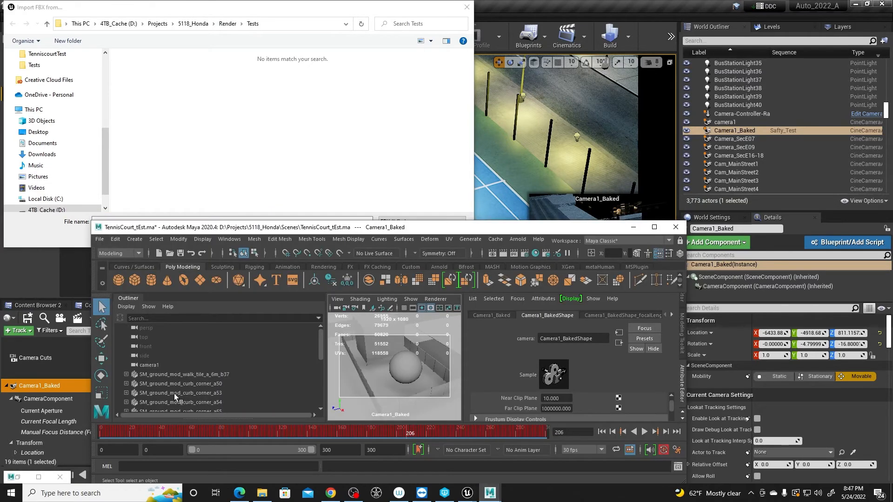
pyautogui.moveTo(320, 352); pyautogui.dragTo(325, 391)
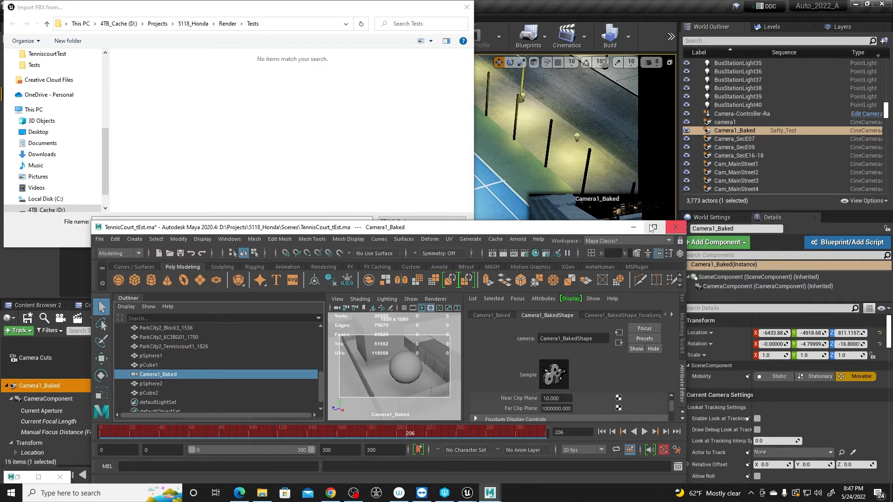
pyautogui.click(633, 227)
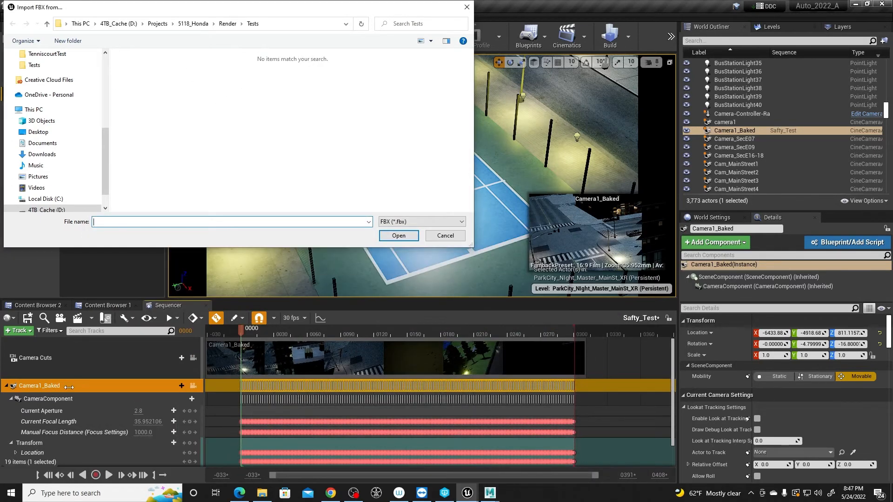
pyautogui.click(452, 238)
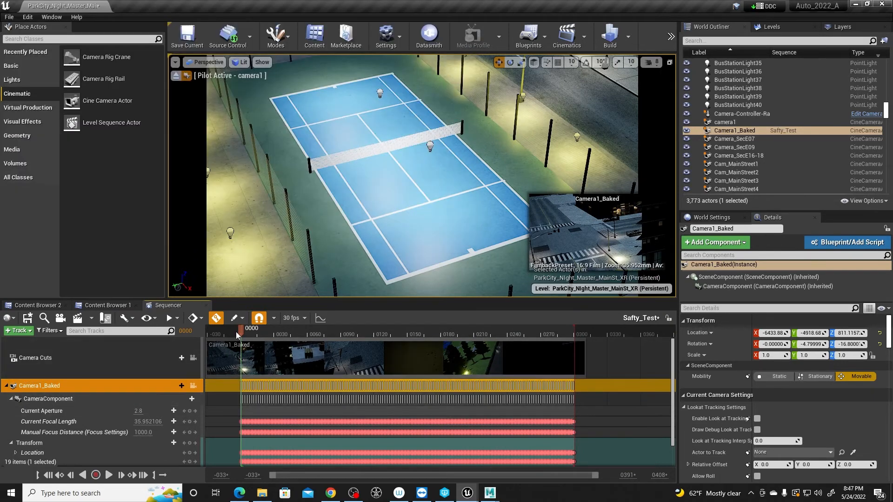
# Scrub the sequence to frame 33 and back, reset Camera1_Baked's location and rotation, and scrub through the shot again
pyautogui.moveTo(242, 330); pyautogui.dragTo(279, 361)
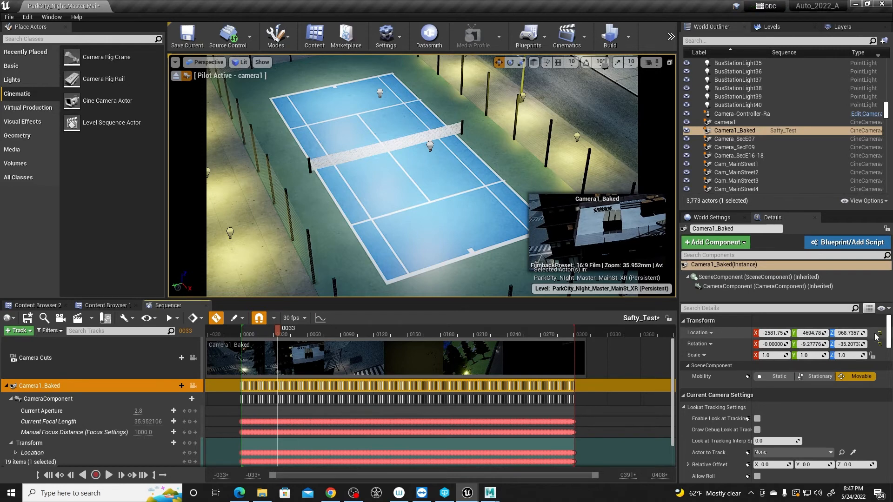
pyautogui.moveTo(274, 335); pyautogui.dragTo(239, 334)
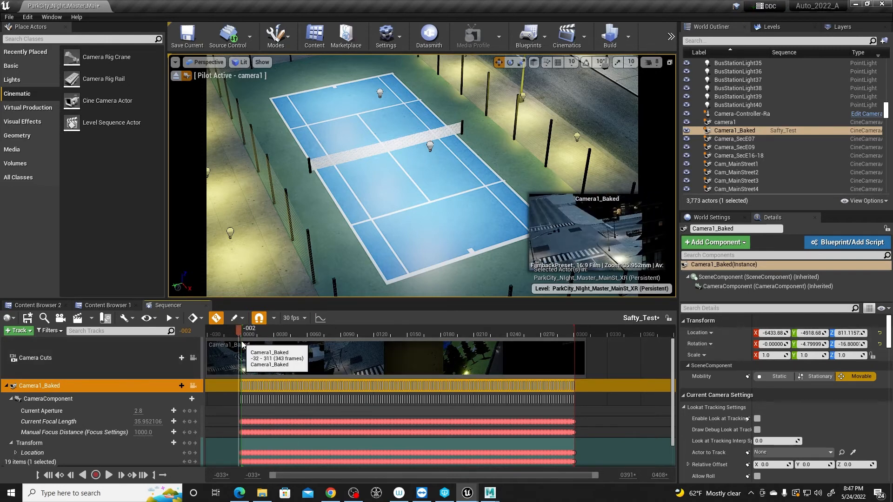
pyautogui.click(880, 333)
pyautogui.click(879, 344)
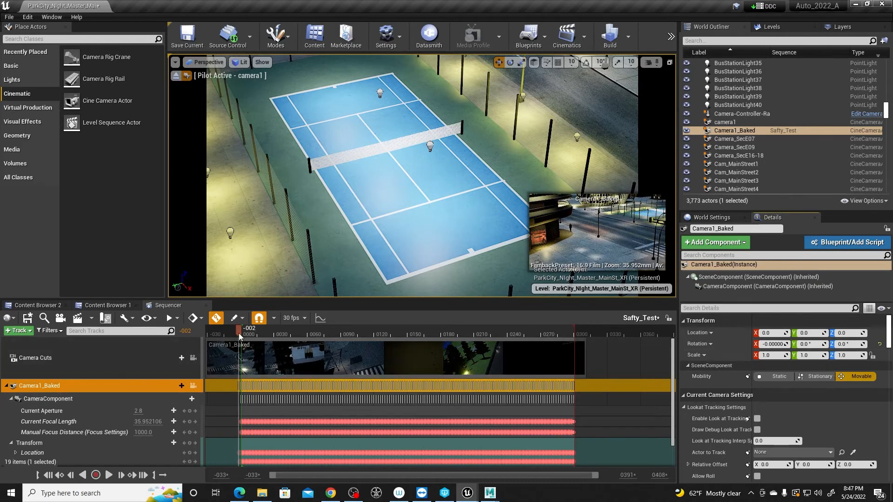
pyautogui.moveTo(239, 334); pyautogui.dragTo(521, 350)
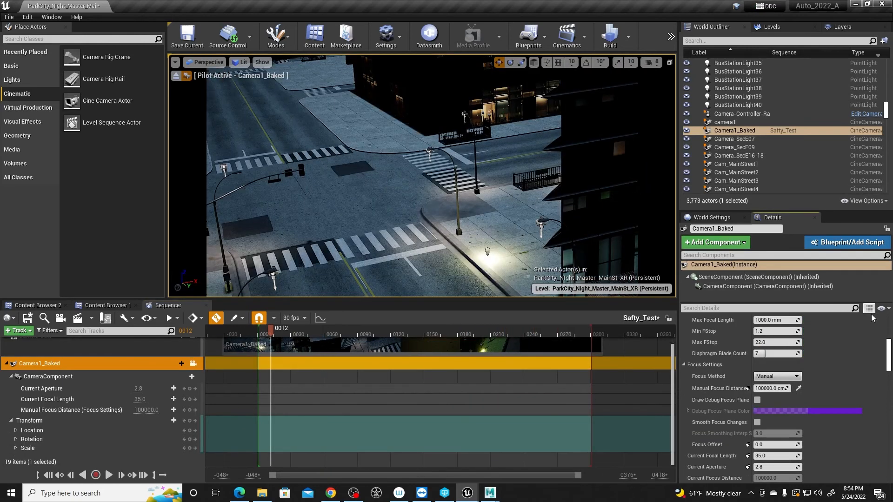
# Reset the location and rotation of Camera1_Baked's SceneComponent to 0
pyautogui.click(889, 321)
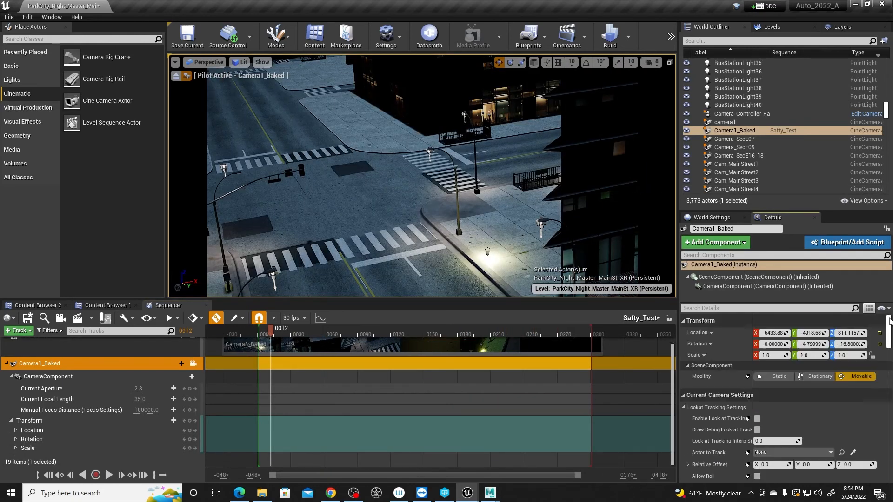
pyautogui.click(728, 277)
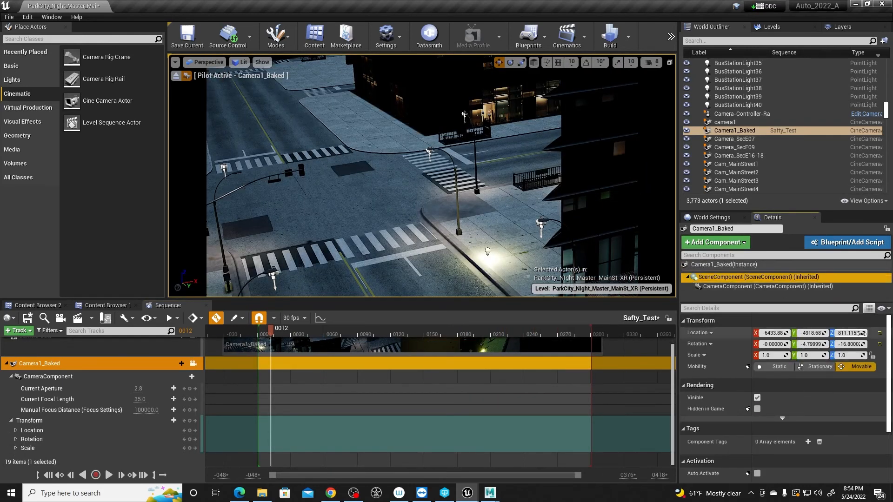
pyautogui.click(879, 333)
pyautogui.click(879, 344)
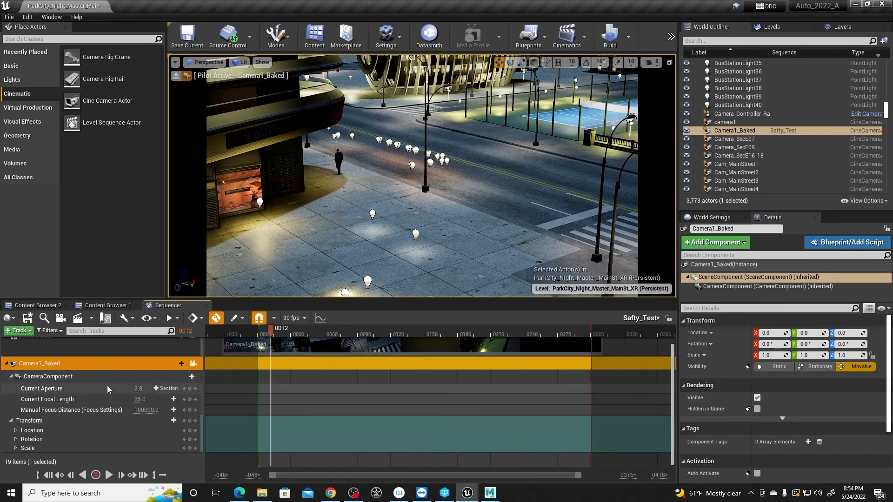
# Expand the camera track's Location channels and reset the CameraComponent's location and rotation to 0
pyautogui.click(16, 431)
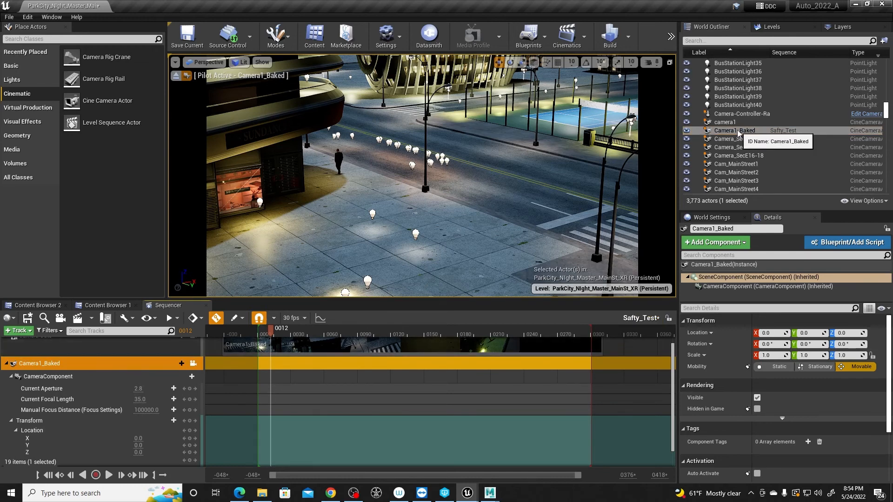
pyautogui.click(752, 287)
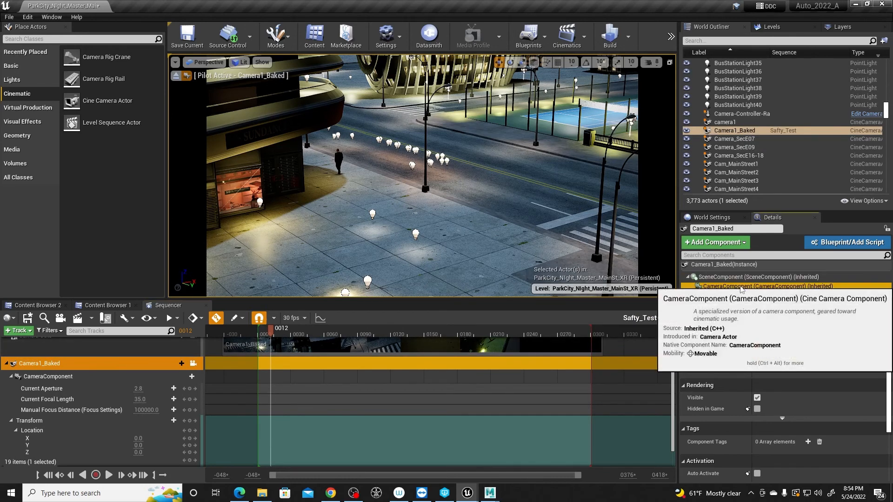
pyautogui.click(880, 333)
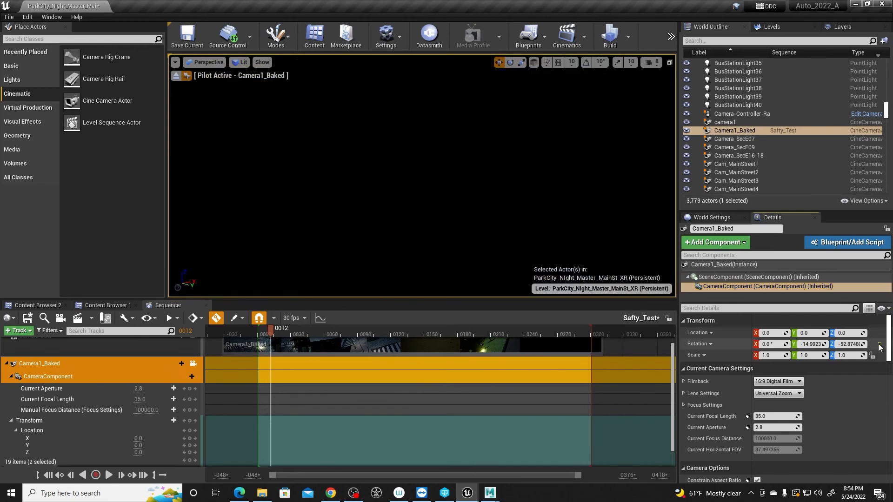
pyautogui.click(879, 344)
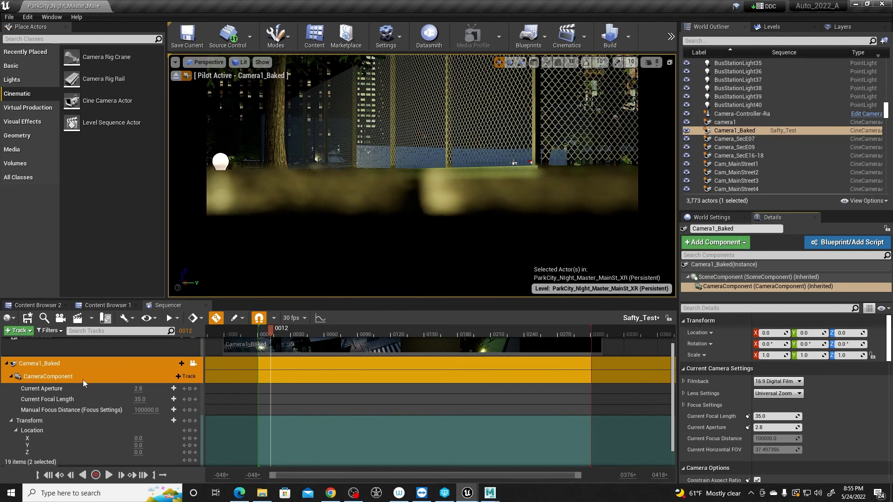
# Import TenisCam.fbx onto the Camera1_Baked track with the default import options and scrub to frame 245 to check the motion
pyautogui.scroll(1, 71, 370)
pyautogui.rightClick(63, 375)
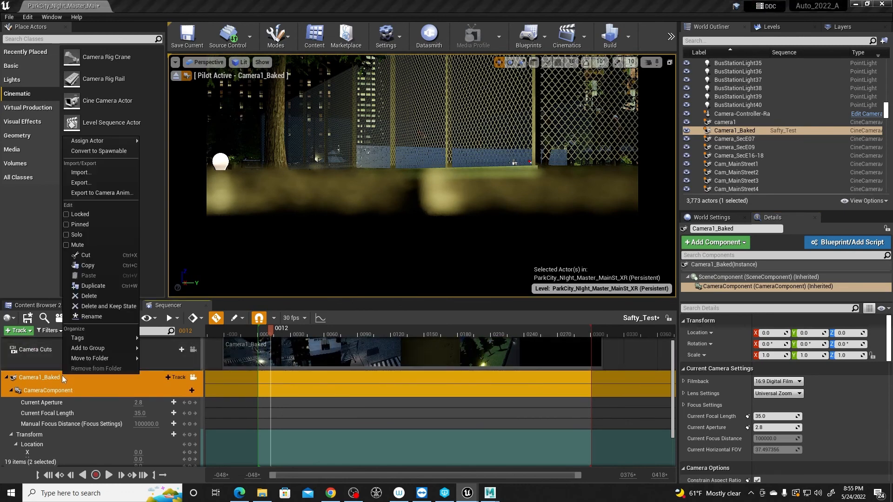
pyautogui.click(81, 172)
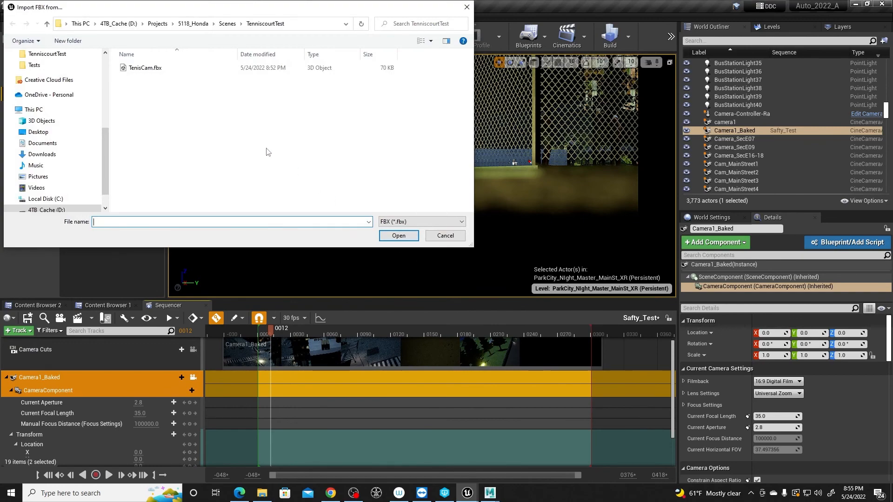
pyautogui.click(147, 68)
pyautogui.click(399, 235)
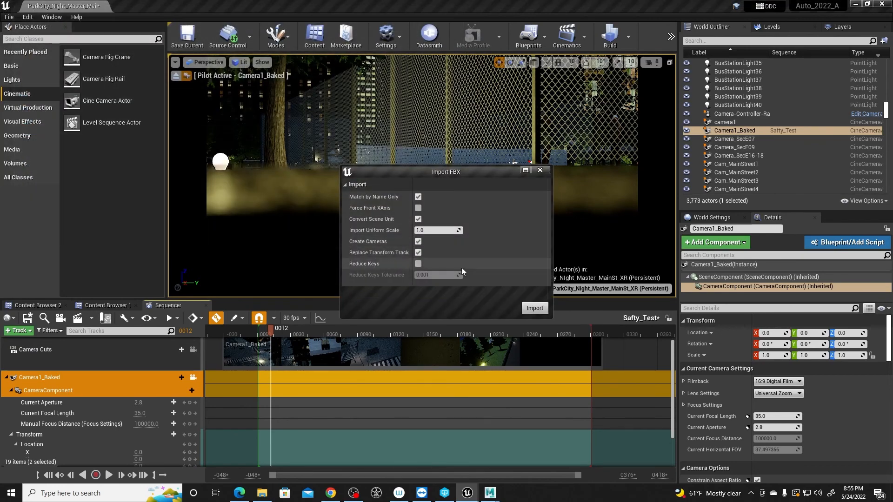
pyautogui.click(535, 309)
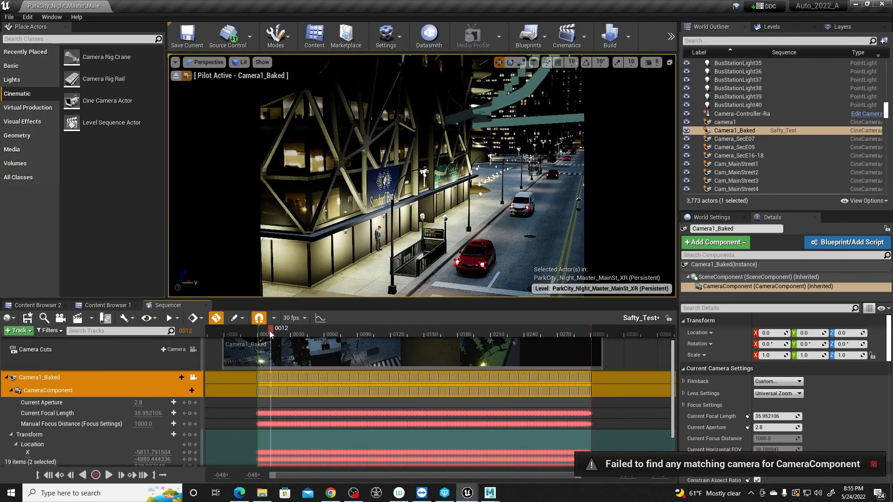
pyautogui.moveTo(270, 334); pyautogui.dragTo(546, 330)
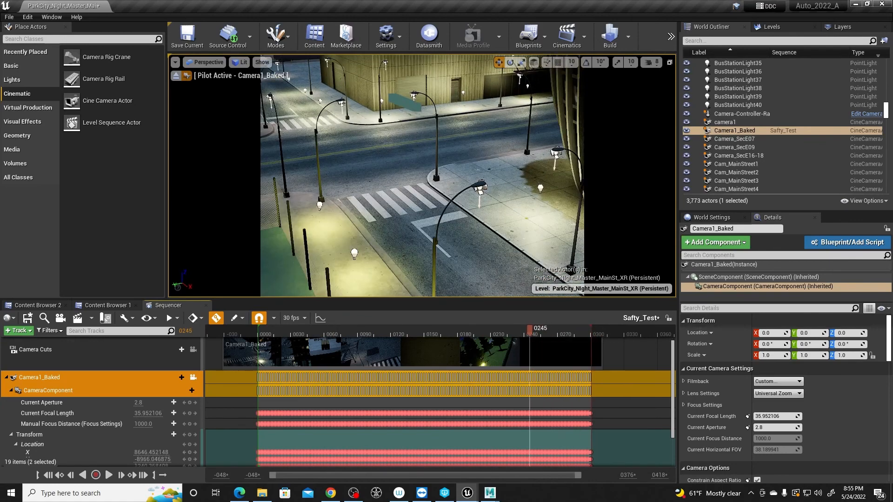